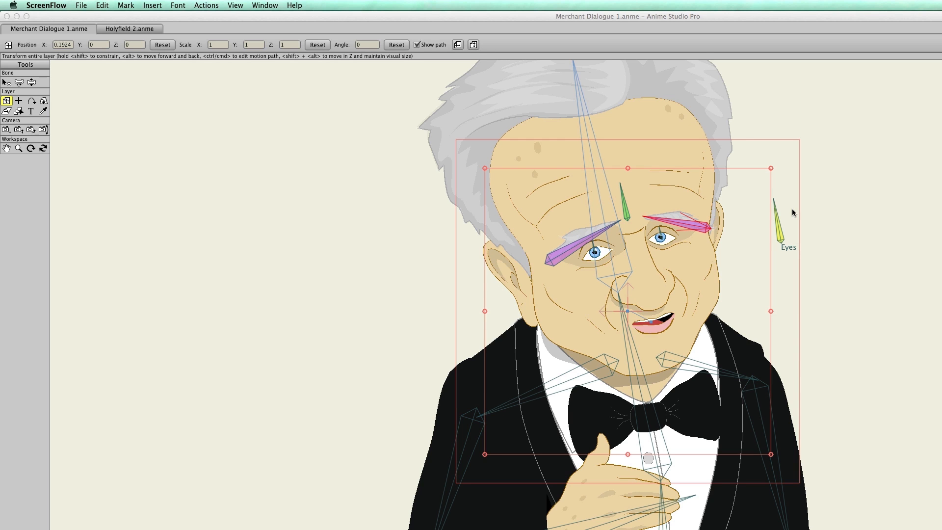
# - Switch to Anime Studio Pro, view the Holyfield 2.anme document, and return to Merchant Dialogue 1.anme
pyautogui.click(696, 46)
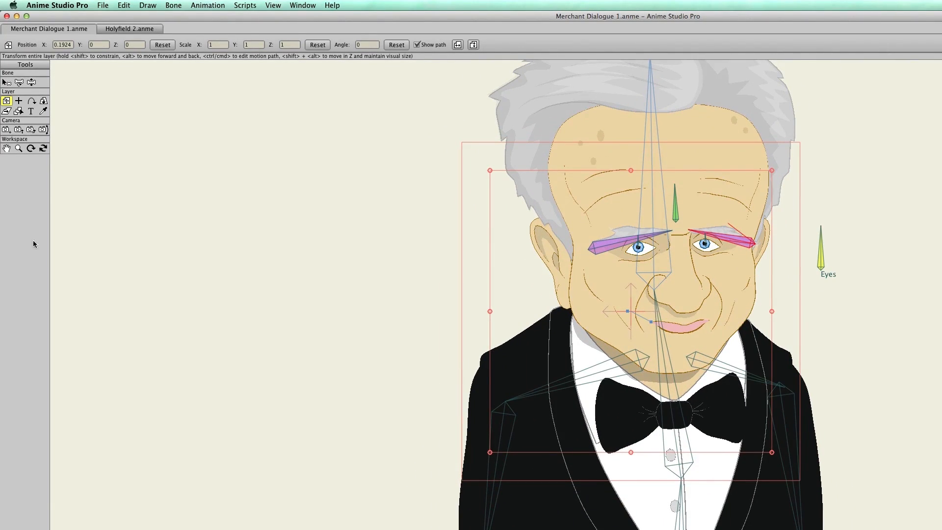
pyautogui.click(125, 29)
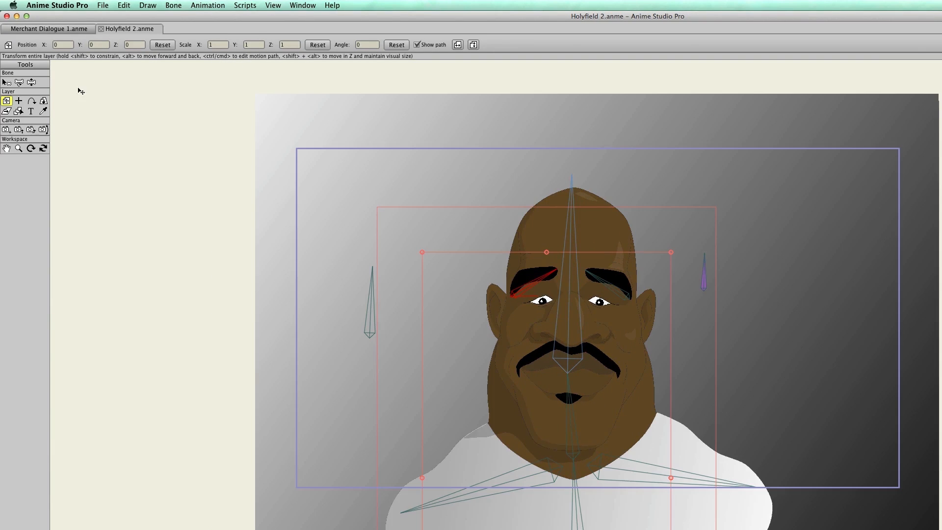
pyautogui.click(64, 30)
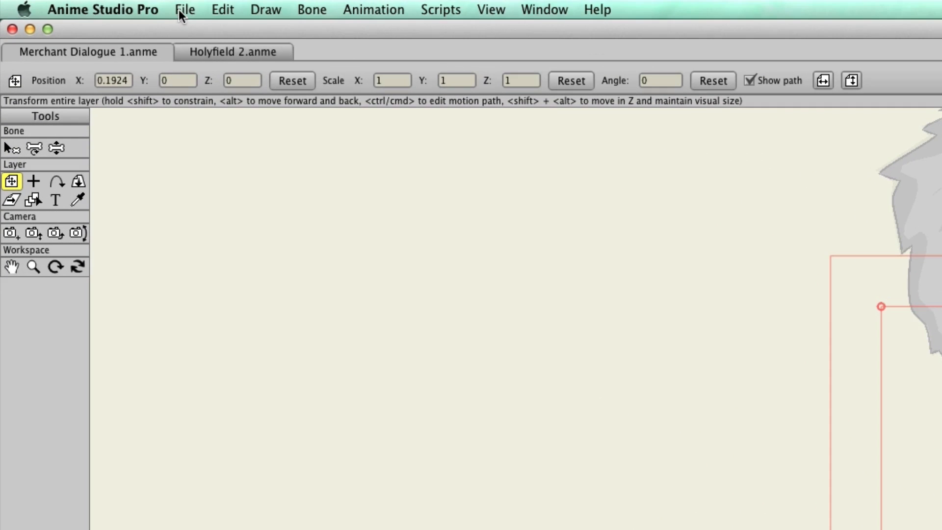
# - Export the Merchant Dialogue 1 animation, frames 1 to 1000, as a QuickTime Movie with alpha channel to the Desktop
pyautogui.click(101, 5)
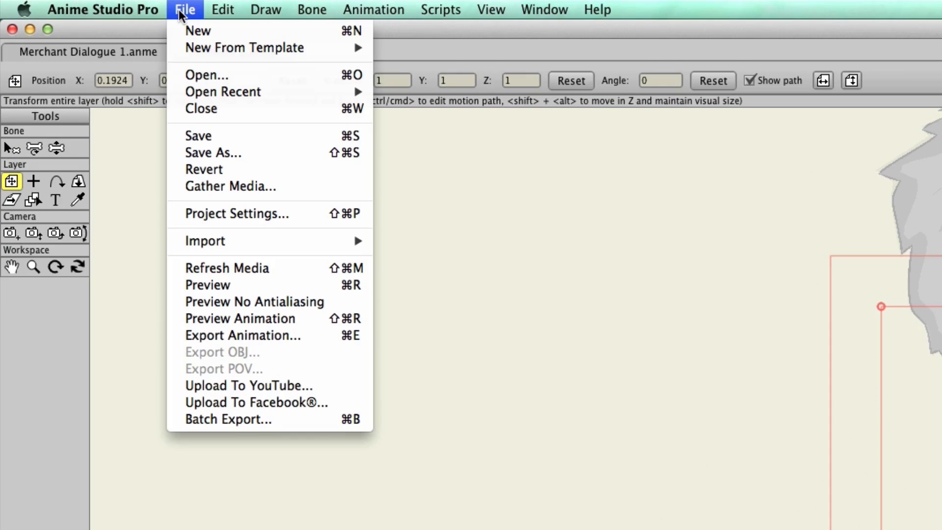
pyautogui.click(255, 335)
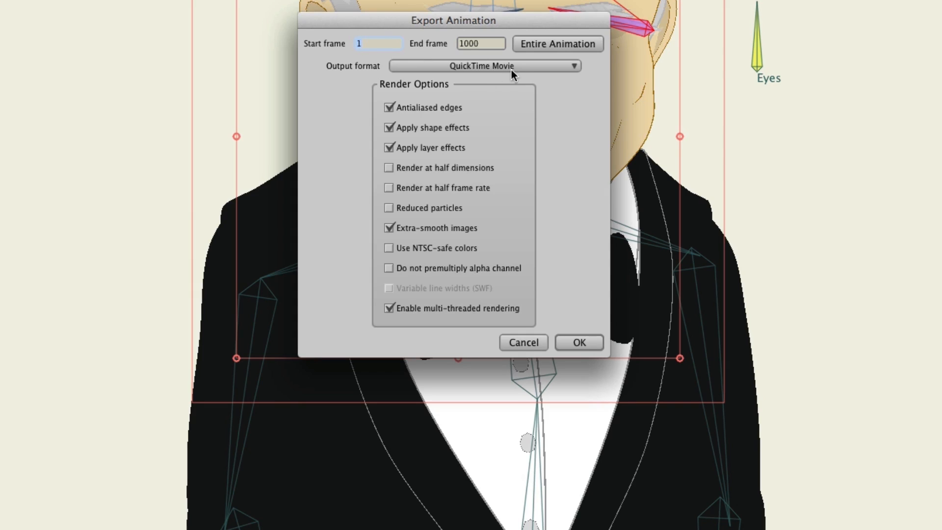
pyautogui.click(577, 341)
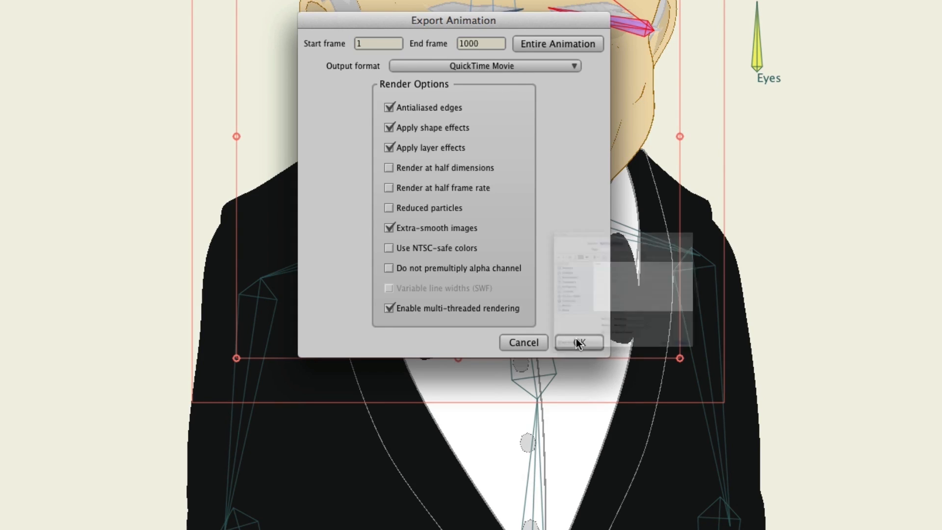
pyautogui.click(413, 207)
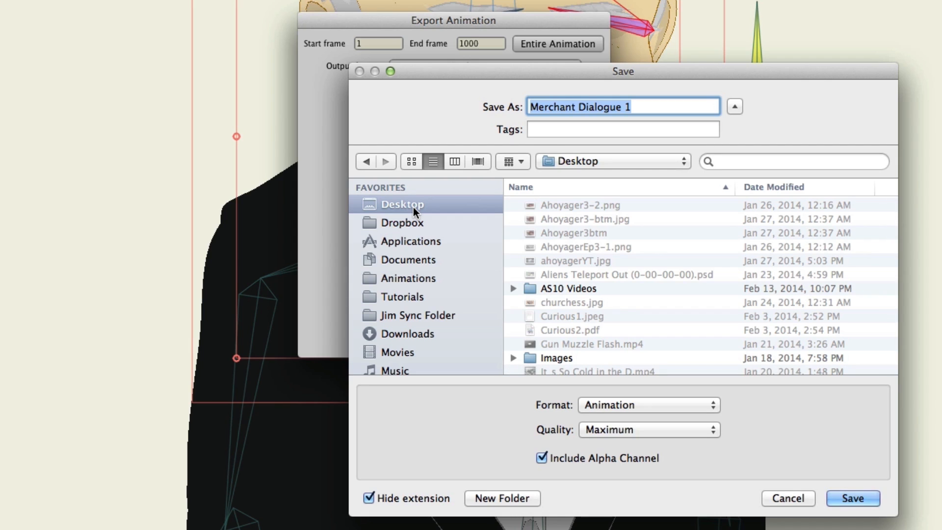
pyautogui.click(845, 502)
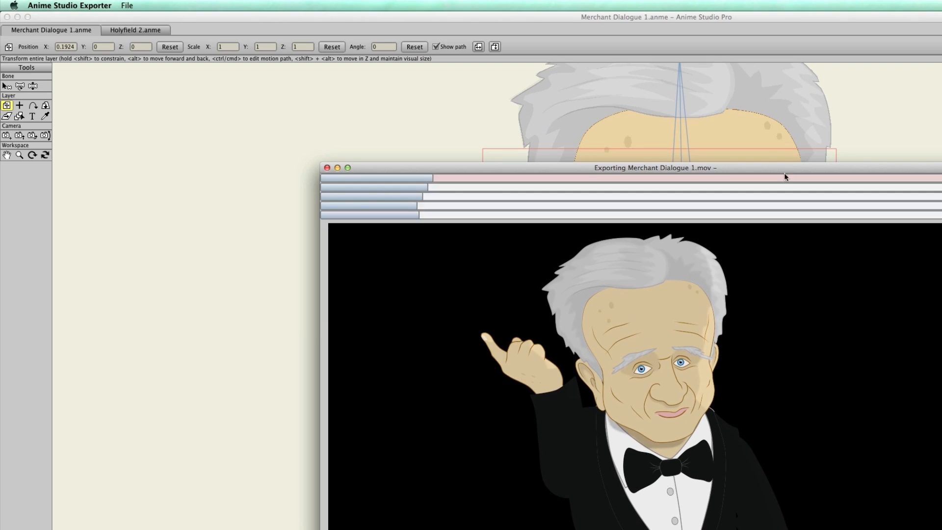
# - Return to Anime Studio Pro and export the Holyfield 2 animation, frames 1 to 240, as a QuickTime Movie to the Desktop
pyautogui.click(817, 49)
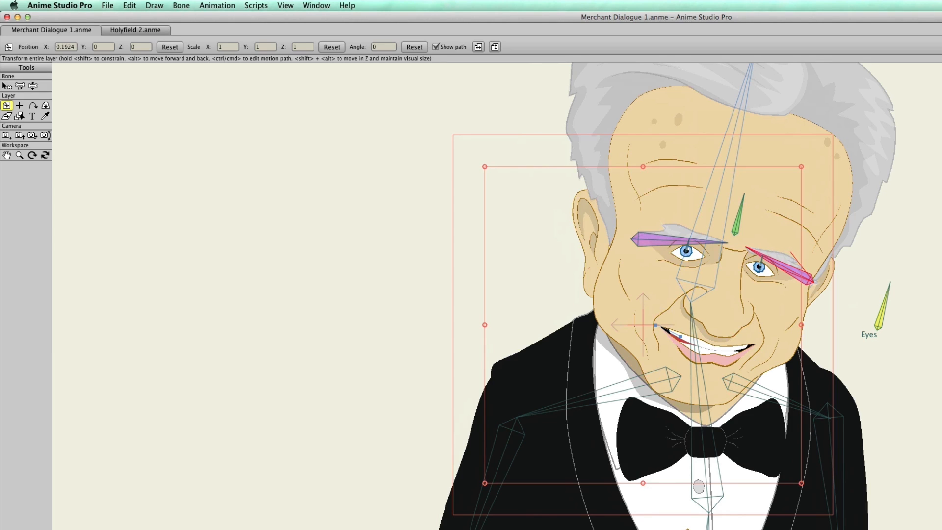
pyautogui.click(126, 30)
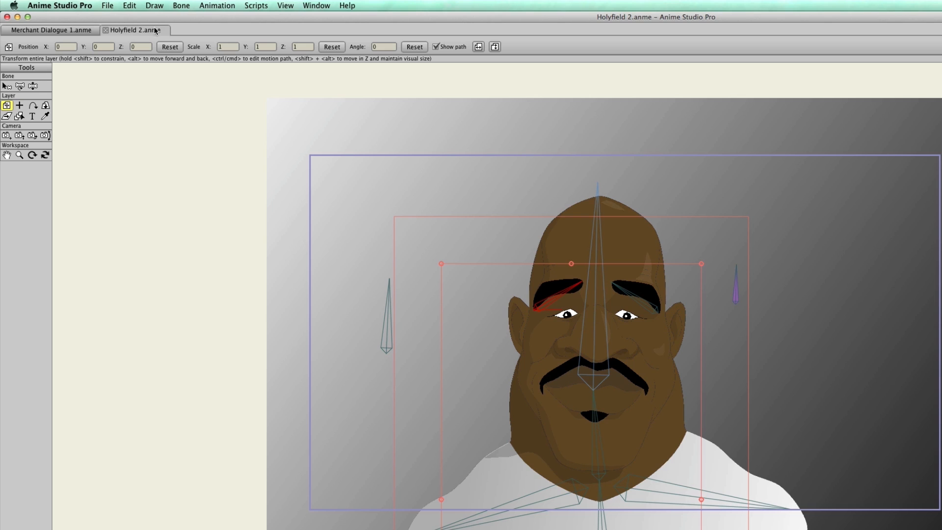
pyautogui.click(108, 5)
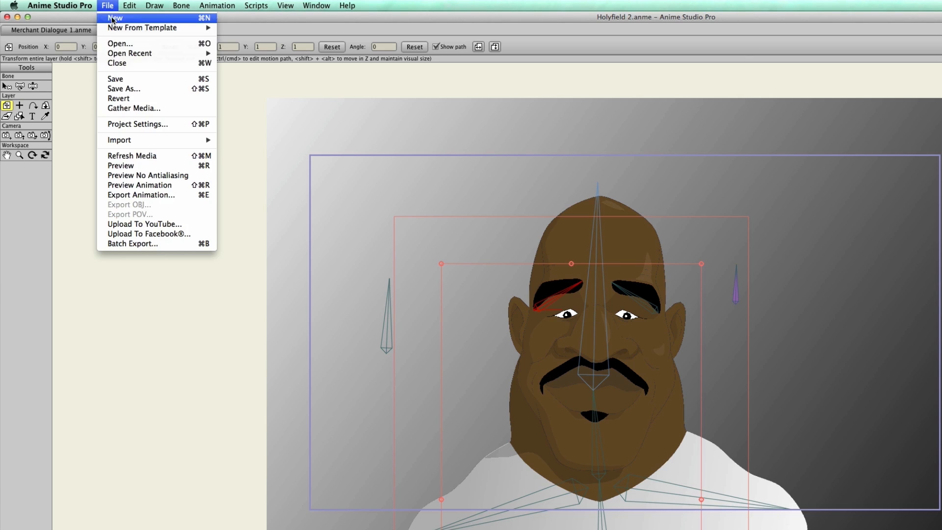
pyautogui.click(156, 194)
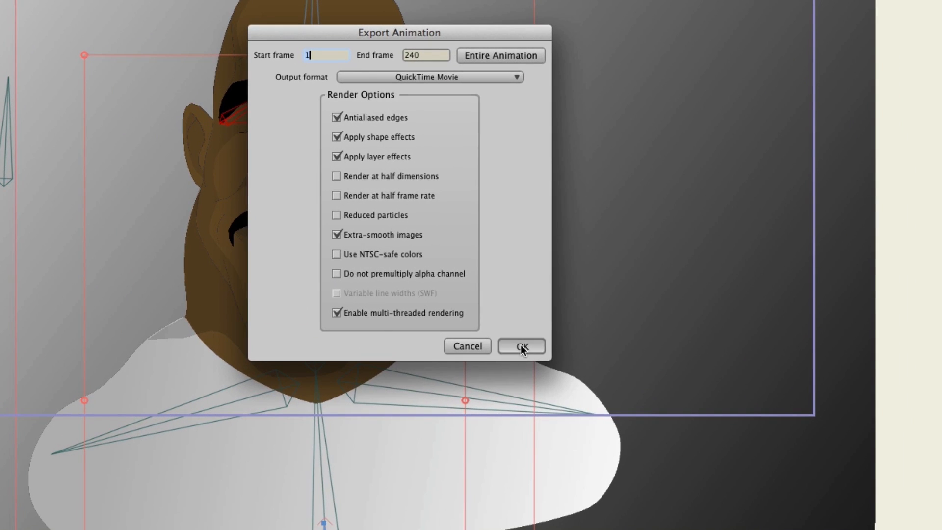
pyautogui.click(521, 346)
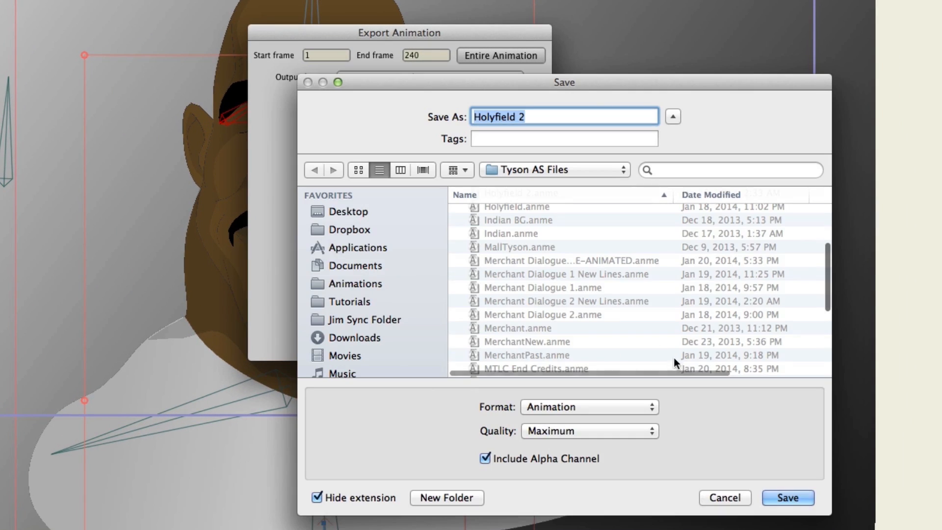
pyautogui.click(356, 214)
pyautogui.click(782, 497)
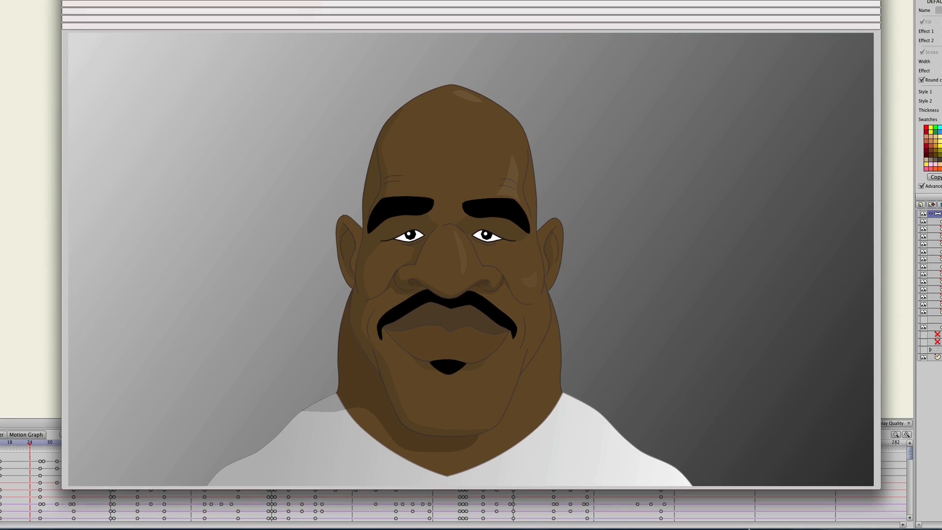
# - Check the running exporters and switch back to the Anime Studio Pro main window
pyautogui.moveTo(822, 513)
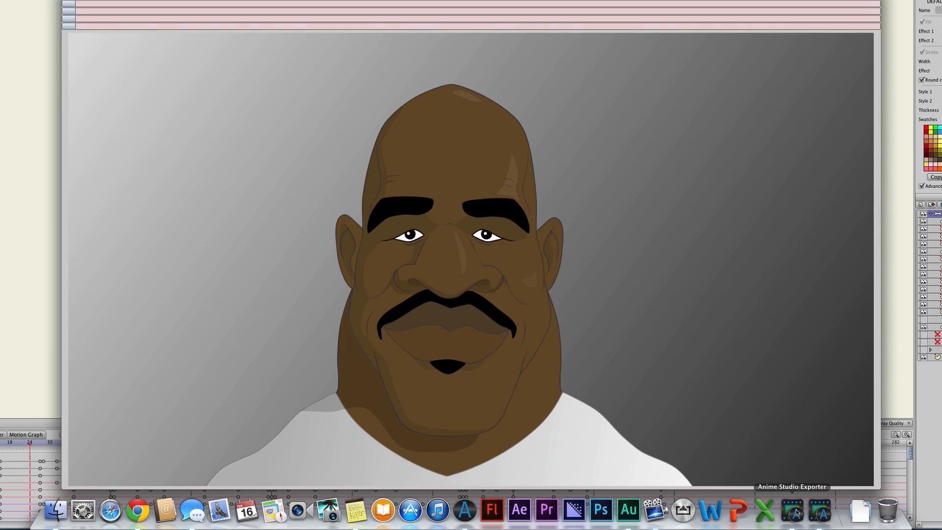
pyautogui.click(465, 510)
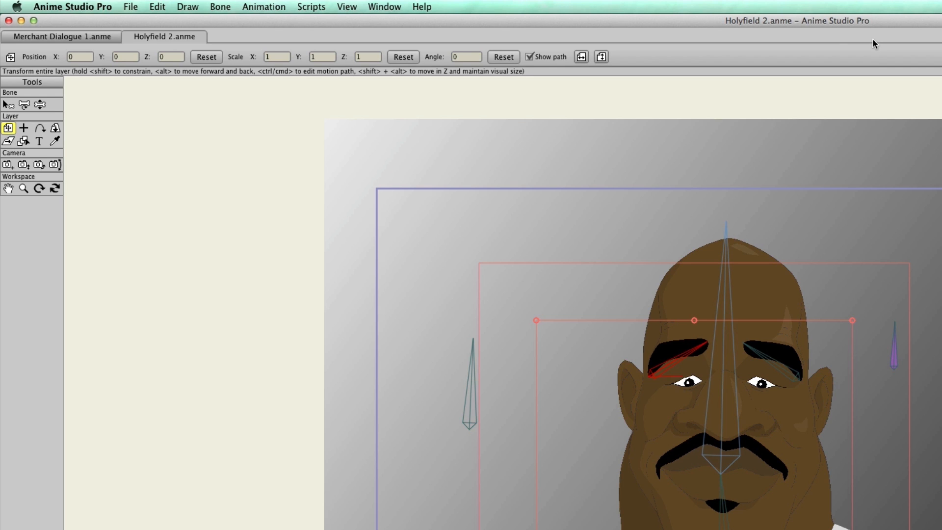
pyautogui.click(130, 7)
pyautogui.click(129, 8)
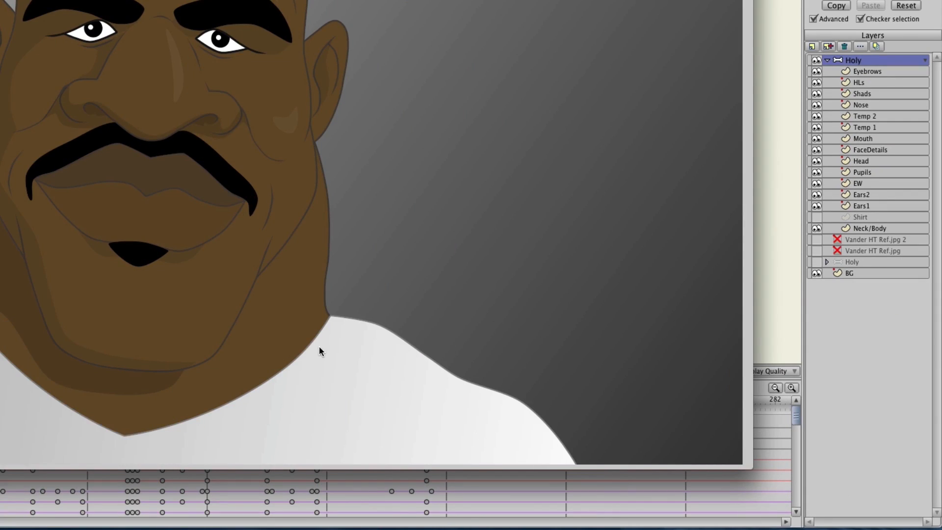
# - Stop both running exports, first Holyfield 2 and then Merchant Dialogue 1, and confirm quitting each render
pyautogui.press('super+w')
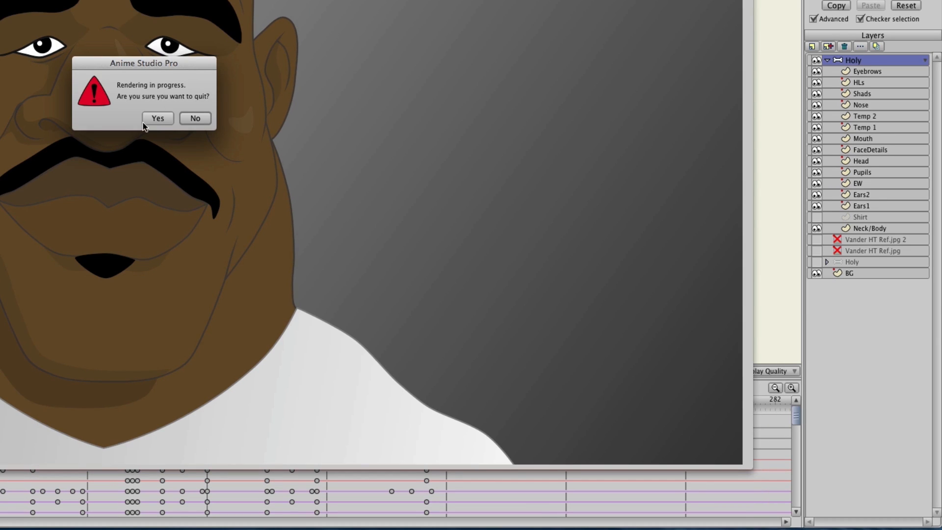
pyautogui.click(158, 120)
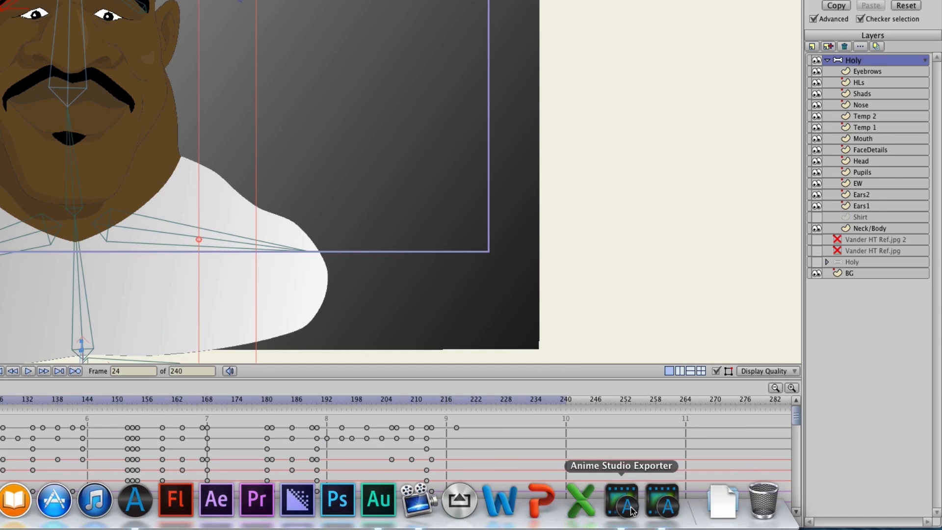
pyautogui.click(624, 502)
pyautogui.press('super+w')
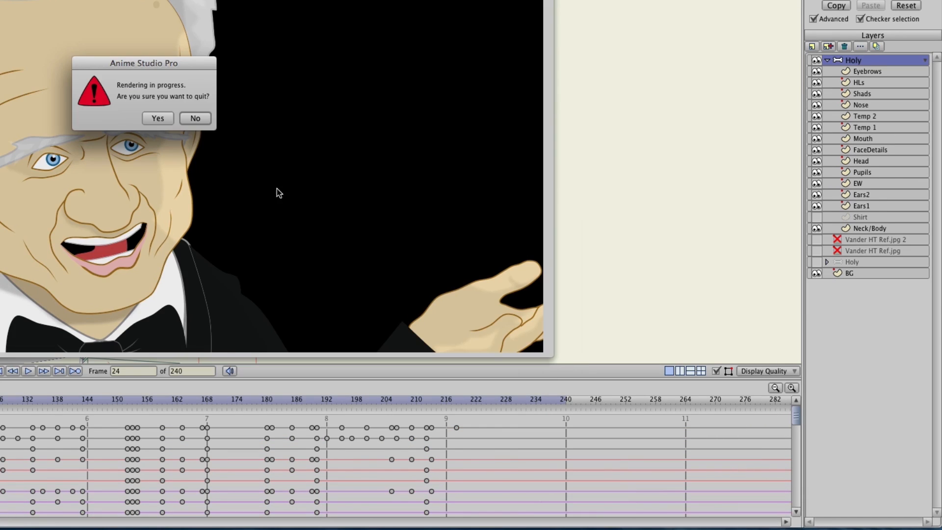
pyautogui.click(151, 120)
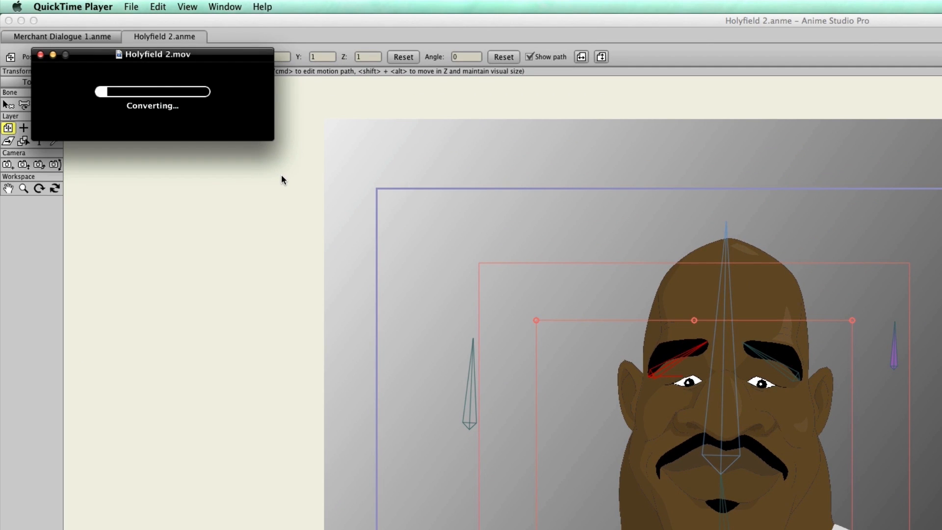
# - Dismiss the QuickTime Player windows for Holyfield 2.mov and Merchant Dialogue 1.mov and return to Anime Studio Pro
pyautogui.click(246, 138)
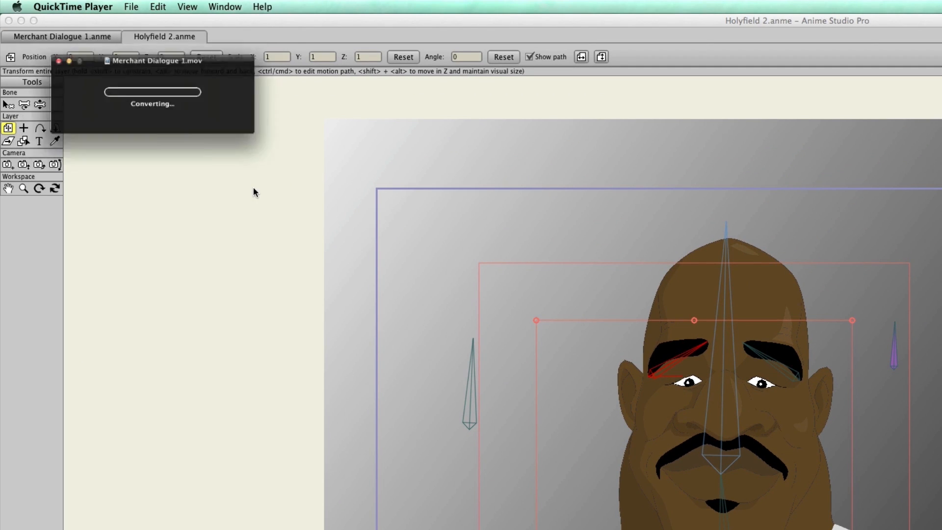
pyautogui.click(240, 136)
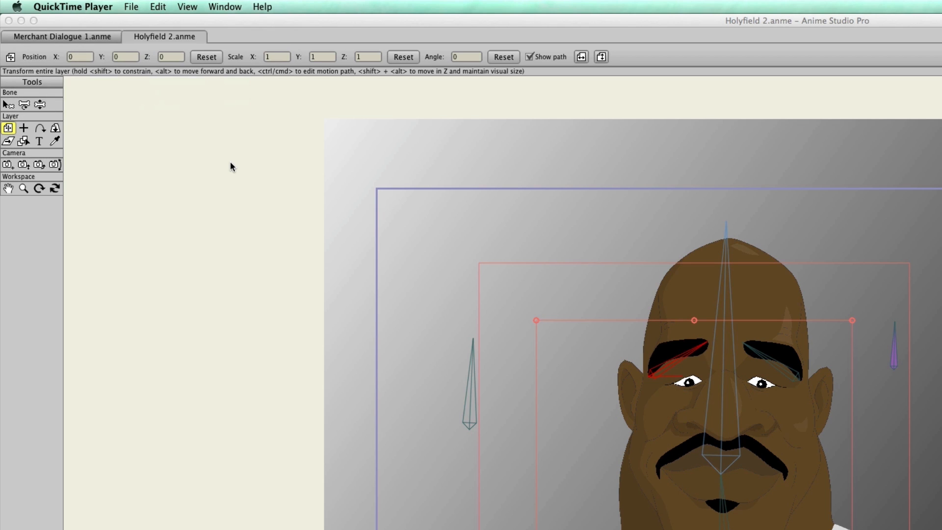
pyautogui.click(231, 163)
# - Open Batch Export for Holyfield 2.anme and add Bone dial.anme from the sync folder to the export list
pyautogui.click(132, 7)
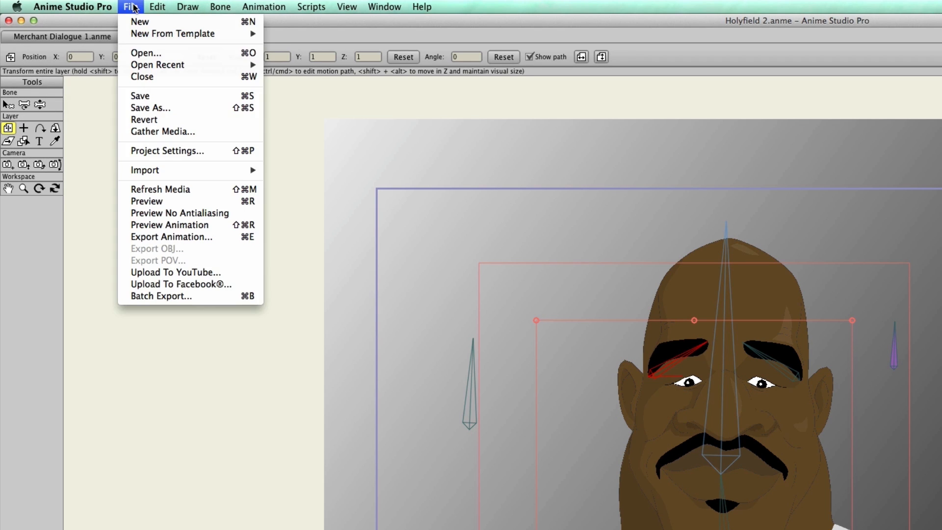
pyautogui.click(194, 298)
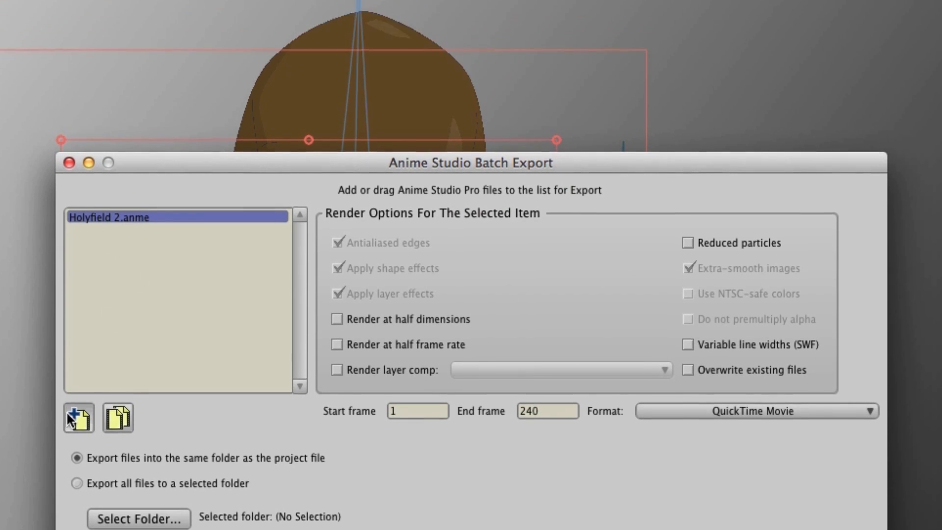
pyautogui.click(77, 313)
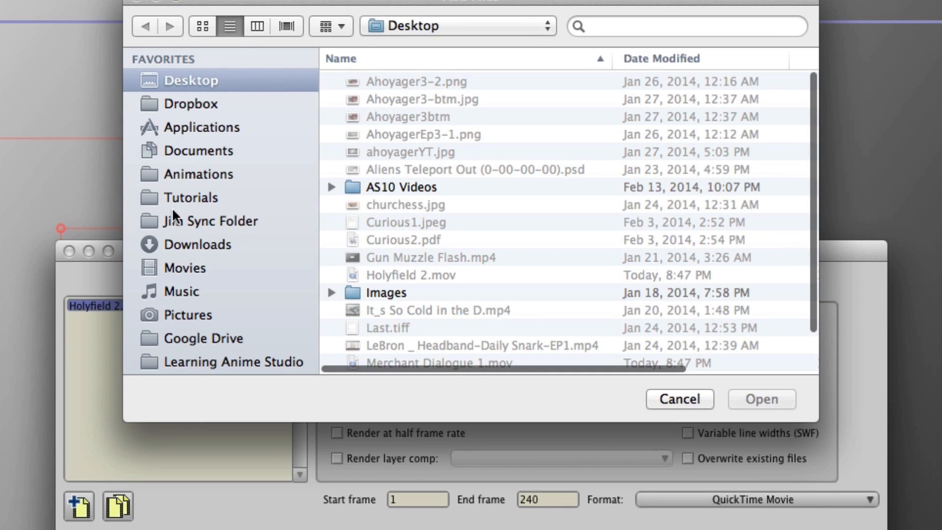
pyautogui.click(210, 221)
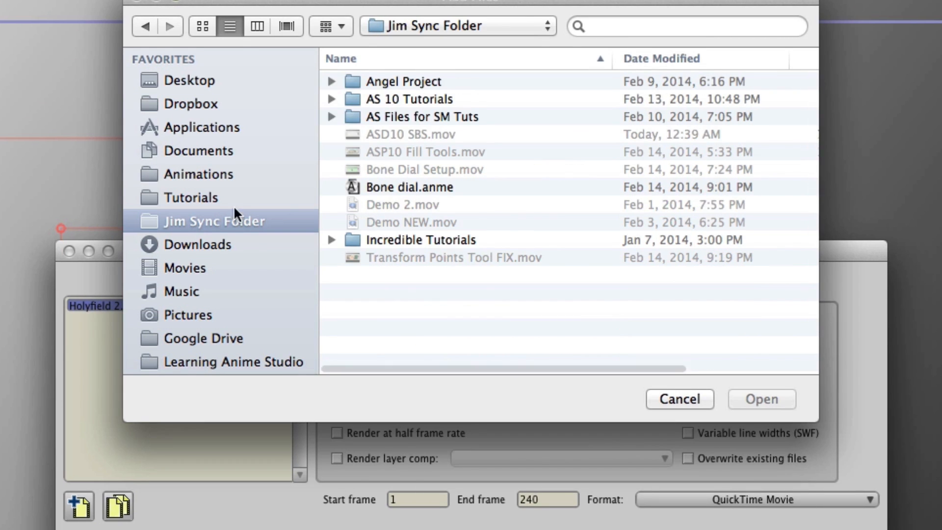
pyautogui.click(411, 115)
pyautogui.click(401, 186)
pyautogui.click(758, 398)
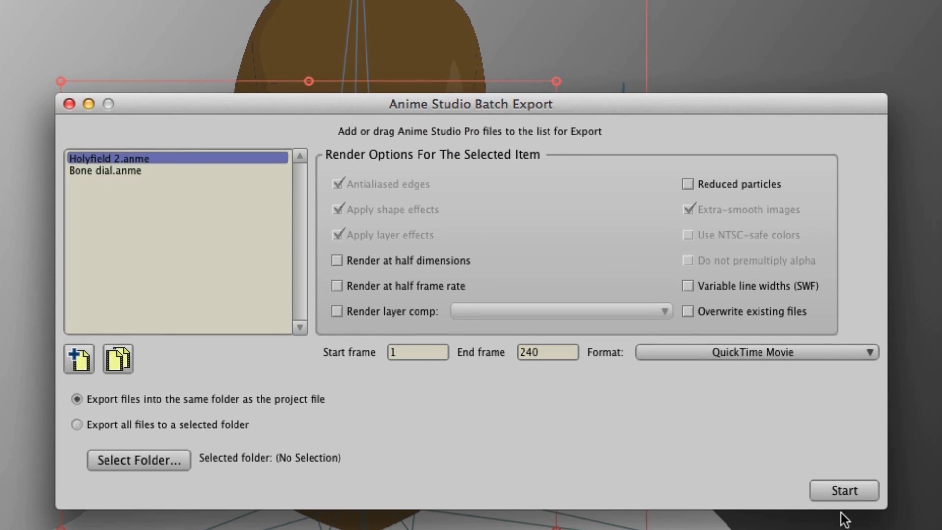
# - Start the batch export of both files with the alpha channel included, and quit it while rendering is in progress
pyautogui.click(849, 487)
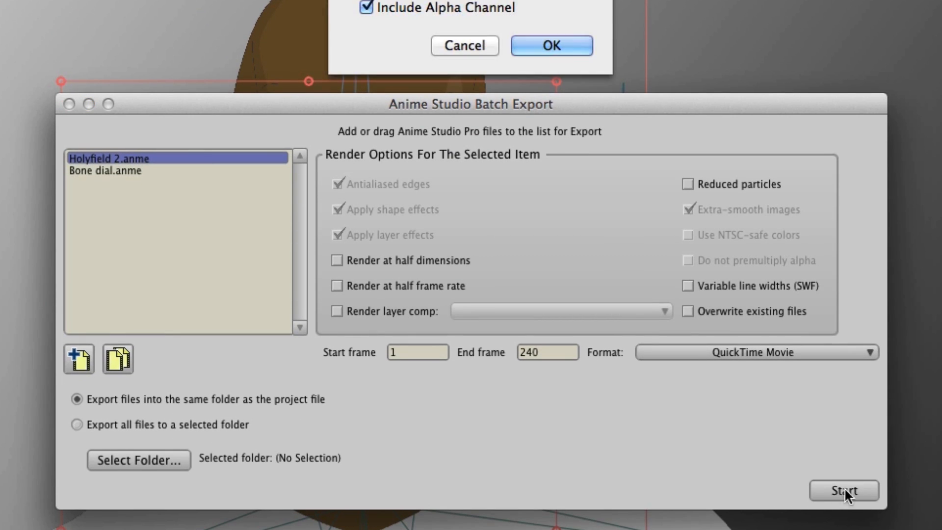
pyautogui.click(581, 43)
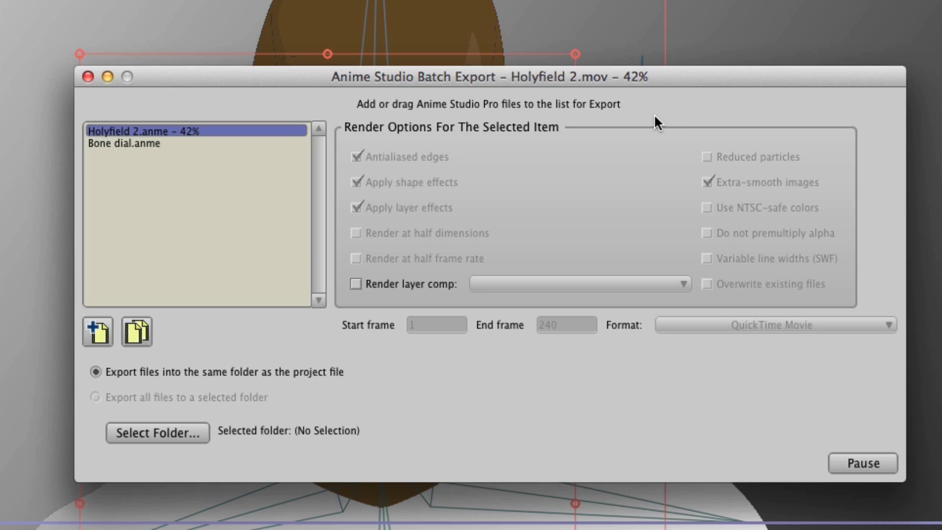
pyautogui.press('super+q')
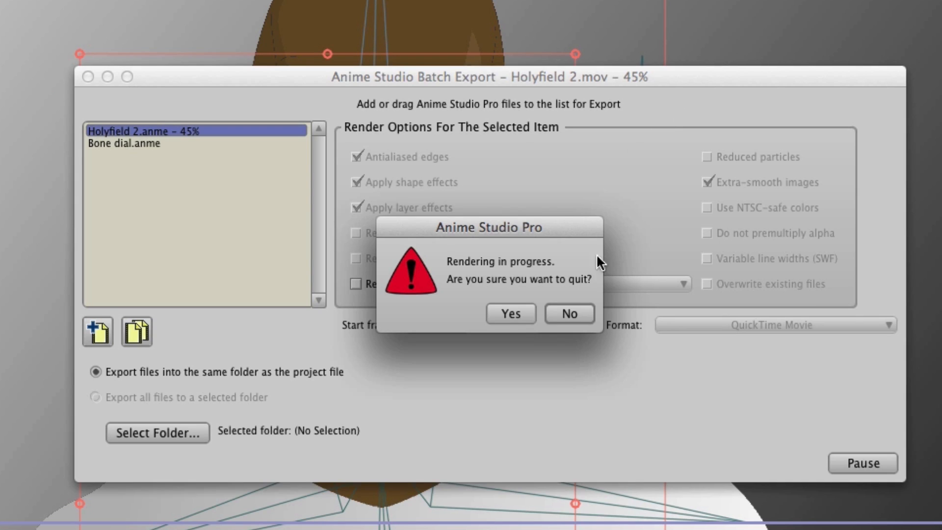
pyautogui.click(510, 313)
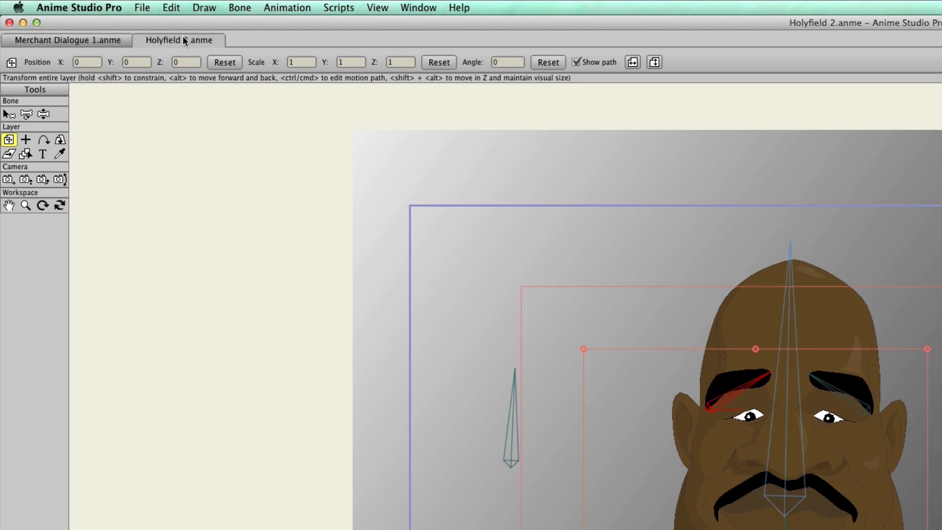
# - Render a preview of the current Holyfield 2 frame and reposition the preview window
pyautogui.click(148, 8)
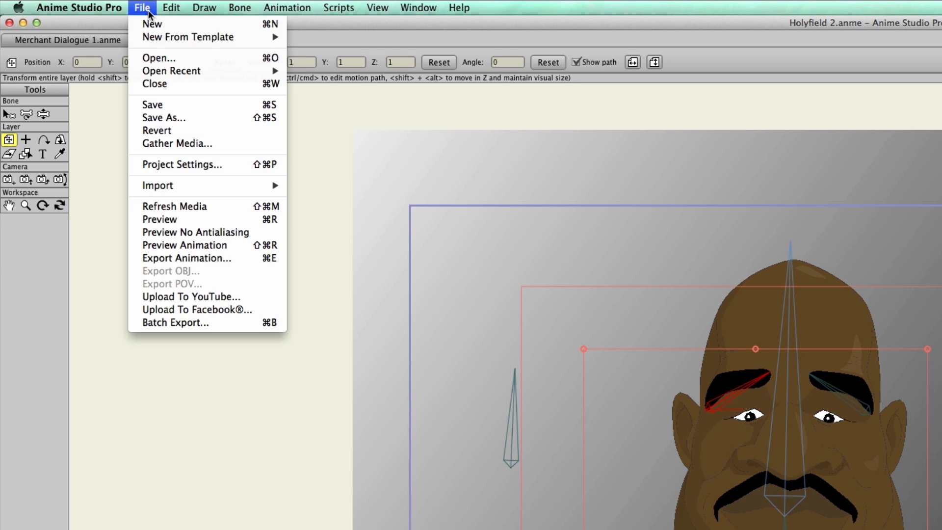
pyautogui.click(157, 218)
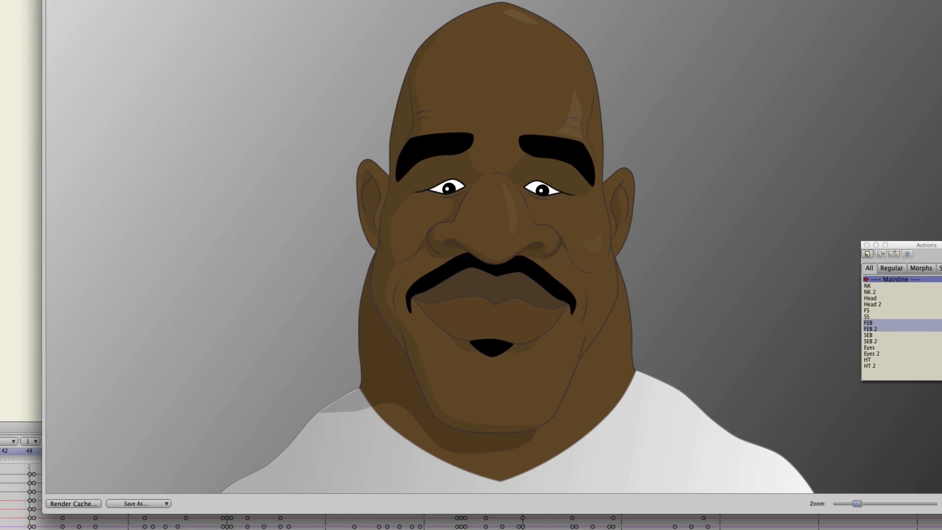
pyautogui.moveTo(490, 1); pyautogui.dragTo(401, 0)
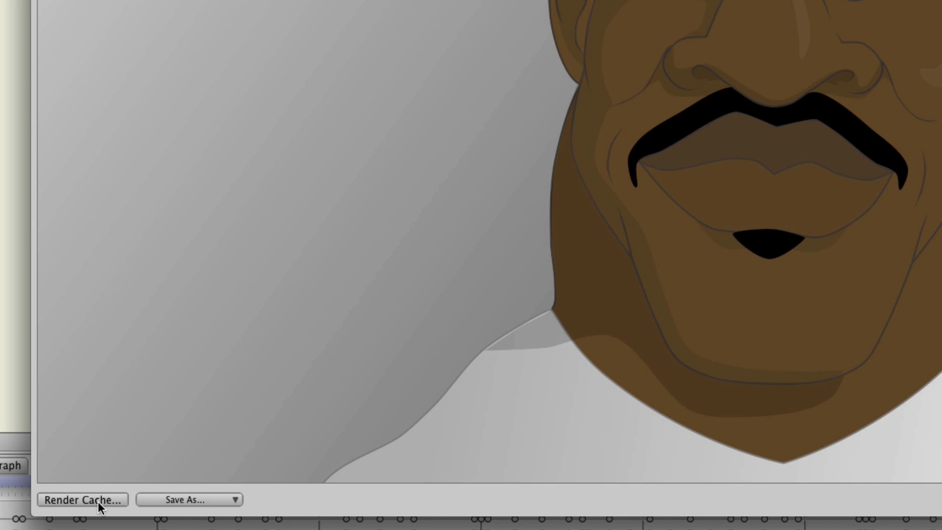
# - Open the preview's render cache, then browse to Documents/Animations/AS10 Library/Anime Studio Pro/Render Cache and view the cached PNG renders
pyautogui.click(82, 499)
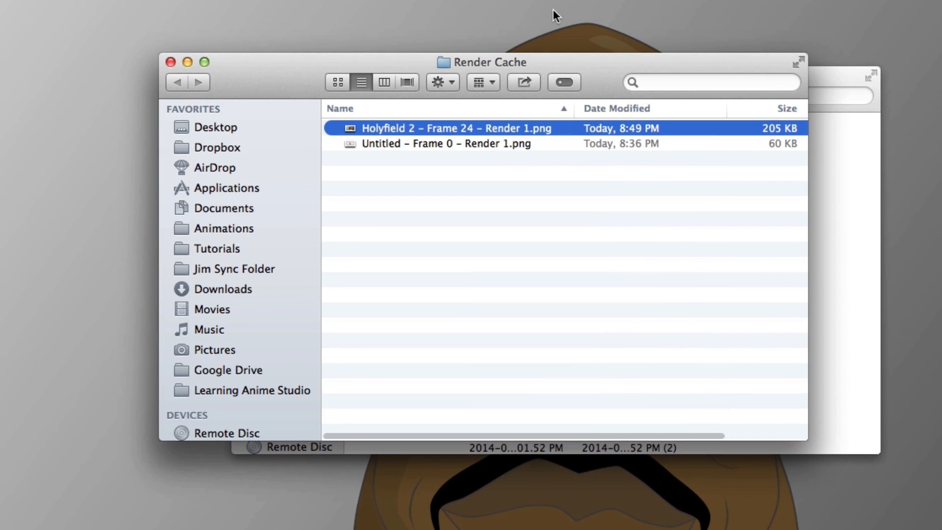
pyautogui.moveTo(404, 68); pyautogui.dragTo(484, 64)
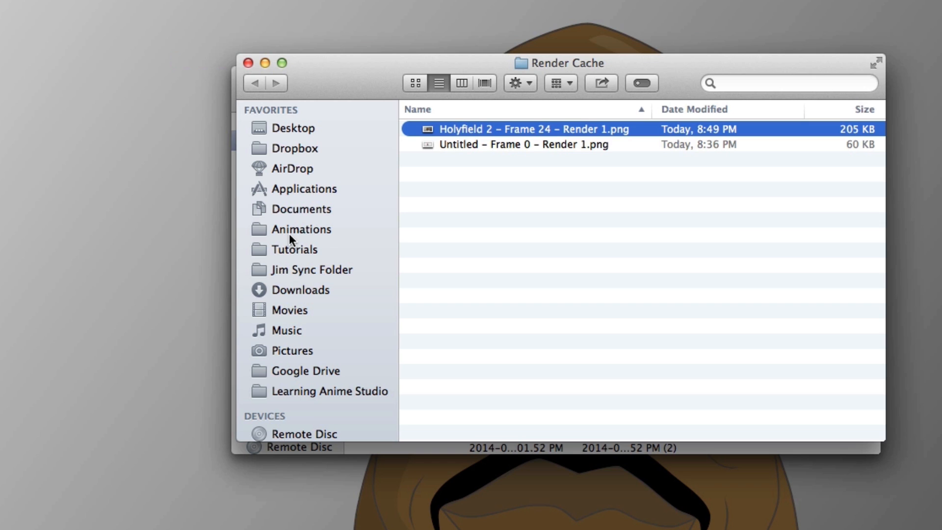
pyautogui.click(294, 208)
pyautogui.click(452, 125)
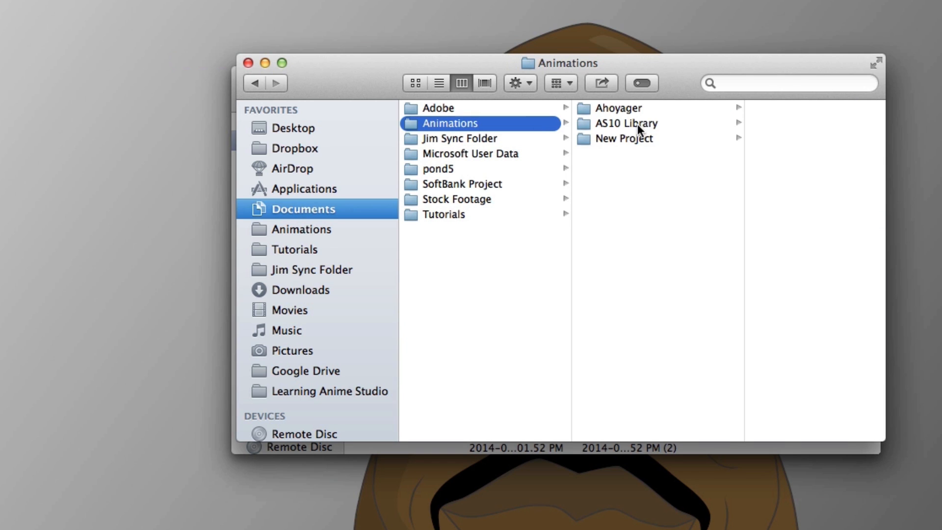
pyautogui.click(625, 125)
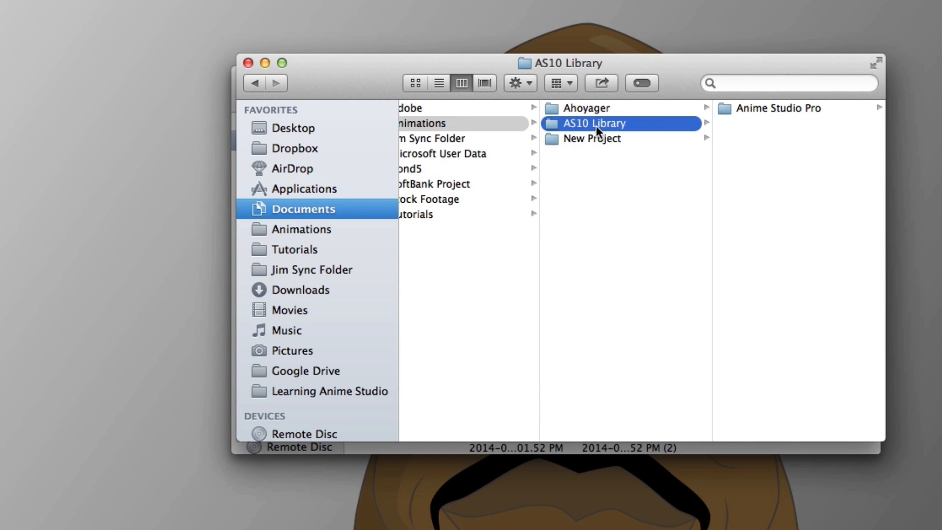
pyautogui.click(752, 107)
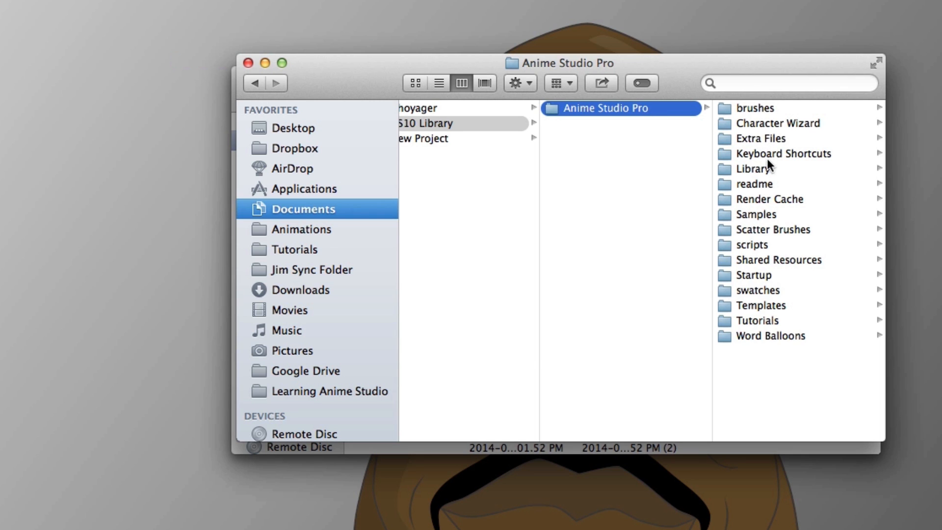
pyautogui.click(765, 199)
pyautogui.click(779, 109)
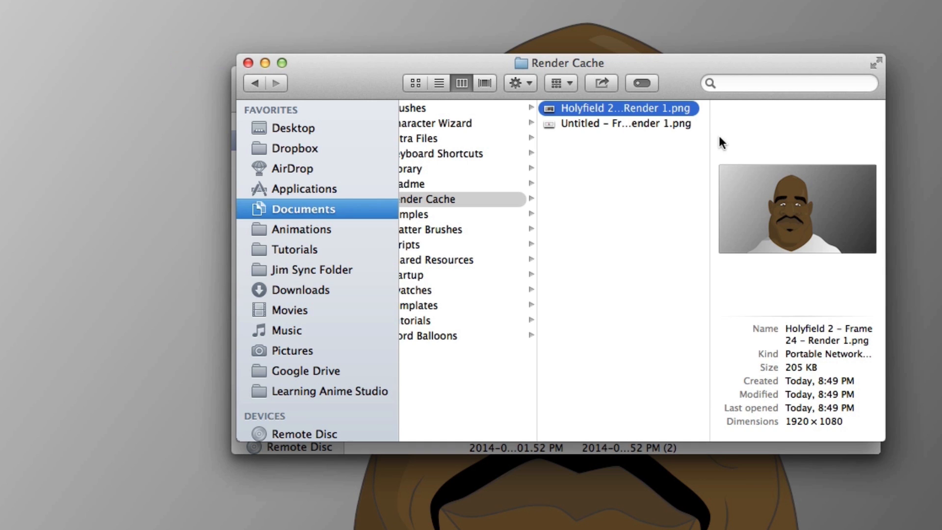
pyautogui.click(670, 126)
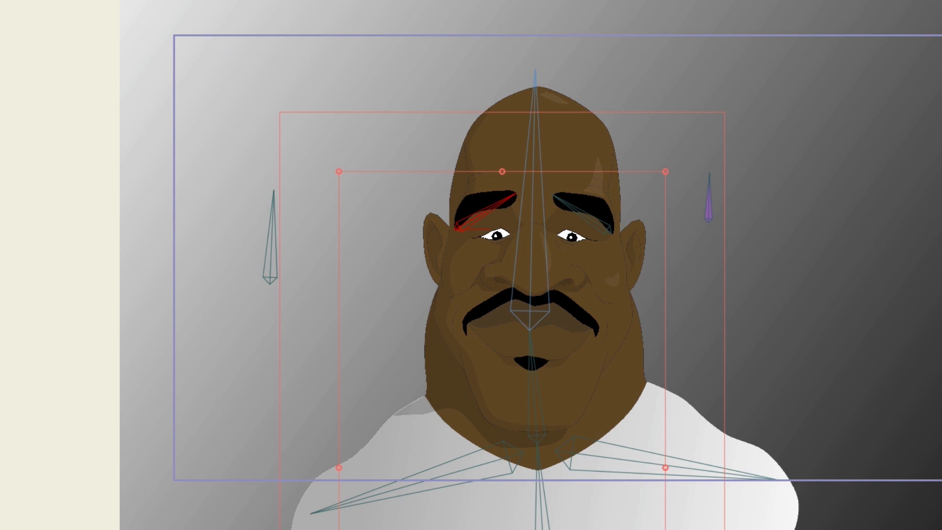
# - Pose the eyebrow bones at frame 24 so both eyebrows slope down toward the nose
pyautogui.press('z')
pyautogui.moveTo(493, 208); pyautogui.dragTo(494, 229)
pyautogui.moveTo(569, 205); pyautogui.dragTo(511, 207)
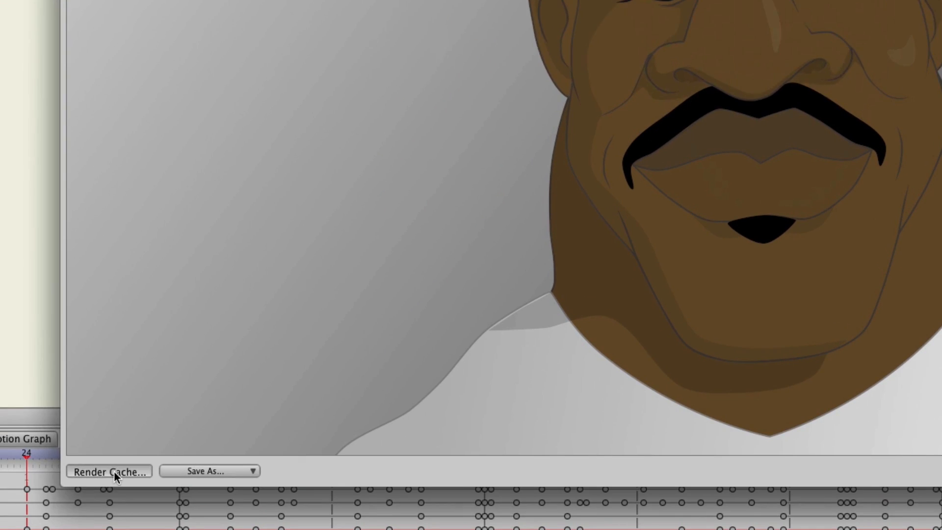
# - Open the render cache for the new frame 24 preview and widen the file column to show full names
pyautogui.click(114, 469)
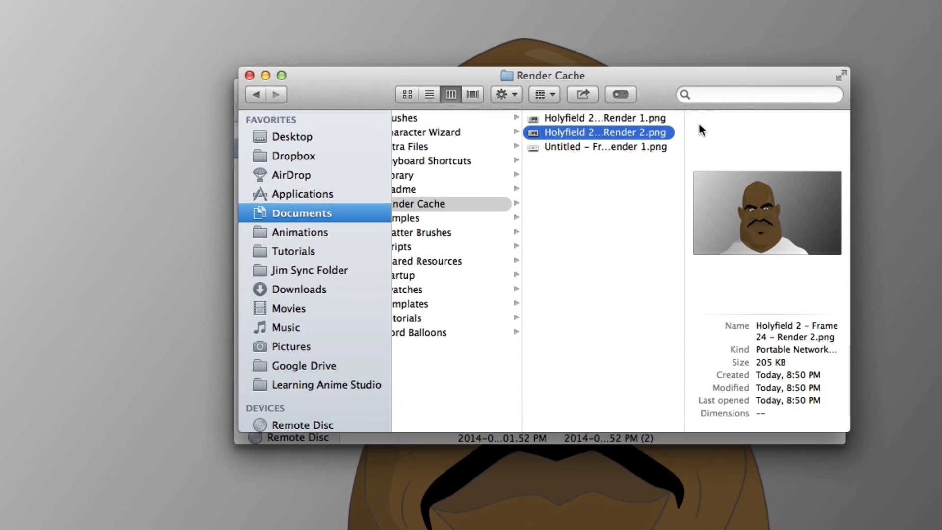
pyautogui.moveTo(685, 127); pyautogui.dragTo(761, 119)
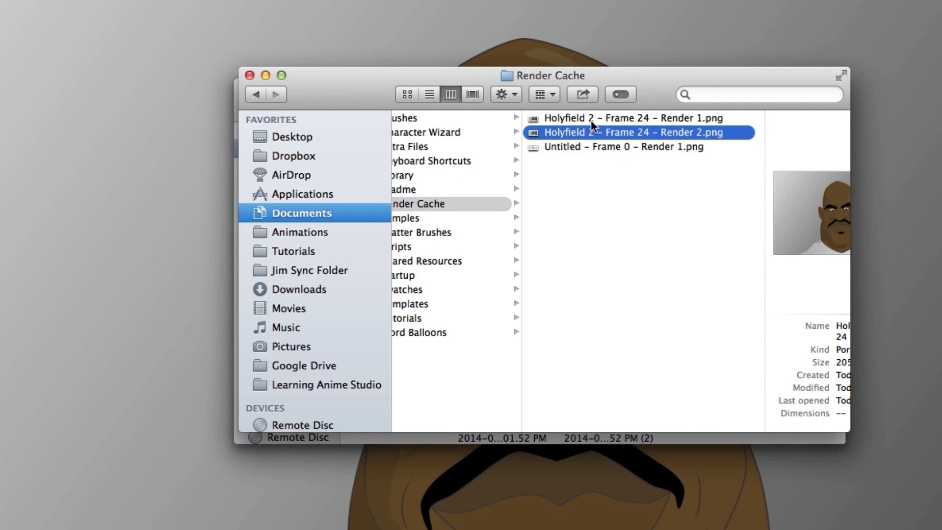
pyautogui.moveTo(521, 169); pyautogui.dragTo(461, 174)
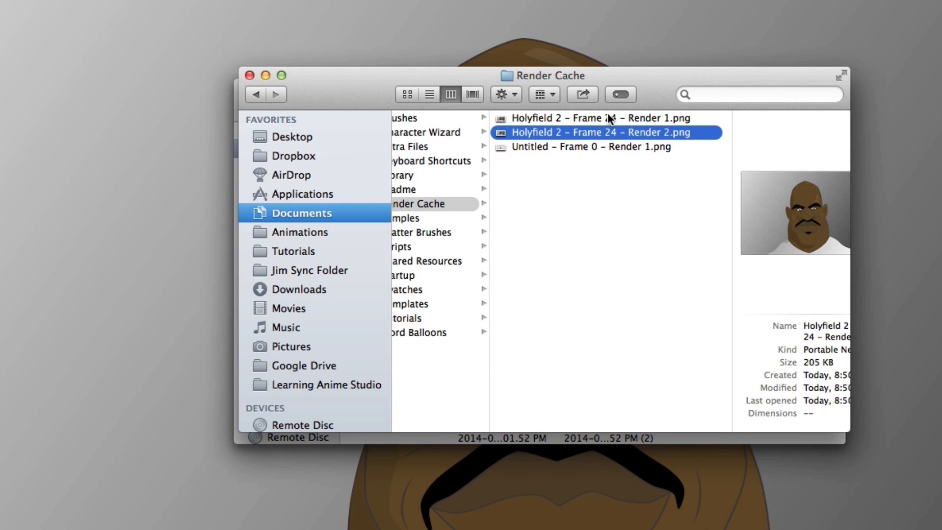
# - Compare the Render 1 and Render 2 images of Holyfield 2 frame 24, including in full-screen Quick Look
pyautogui.click(642, 118)
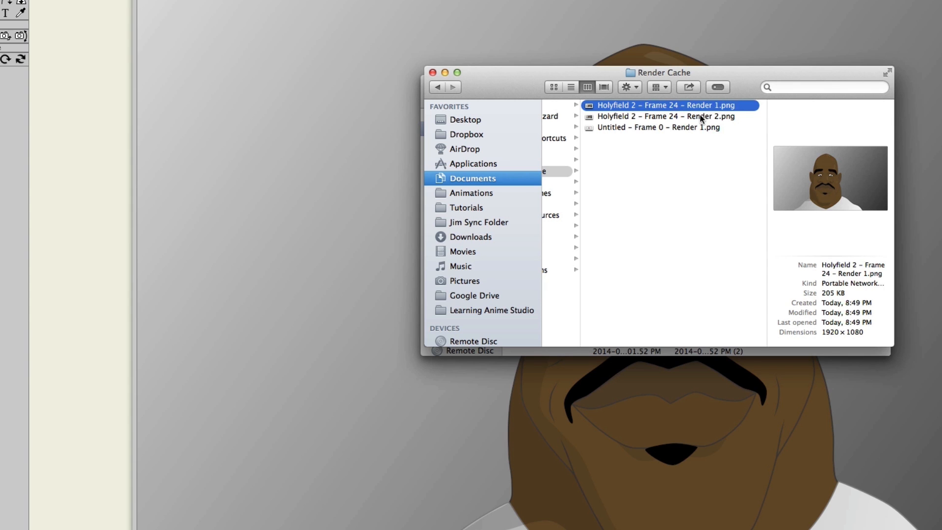
pyautogui.click(692, 120)
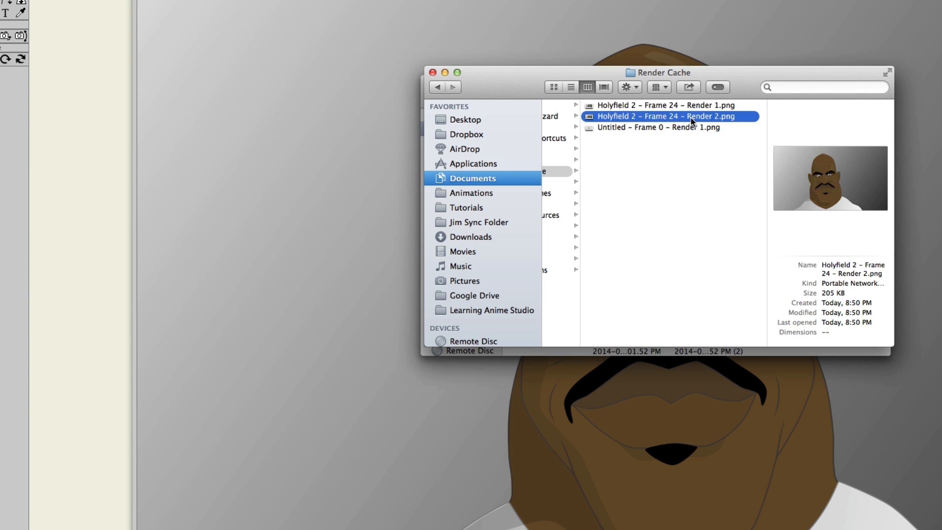
pyautogui.click(689, 107)
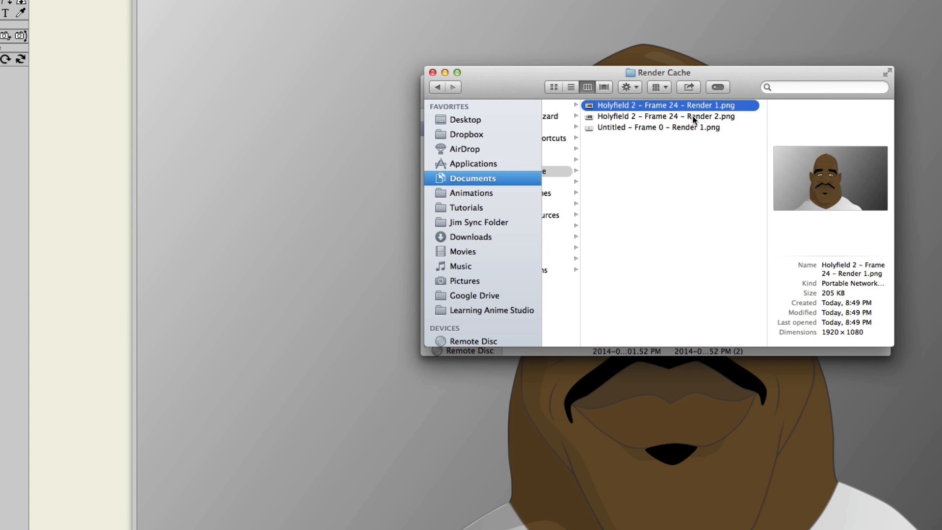
pyautogui.click(693, 119)
pyautogui.click(693, 108)
pyautogui.hotkey('alt', 'space')
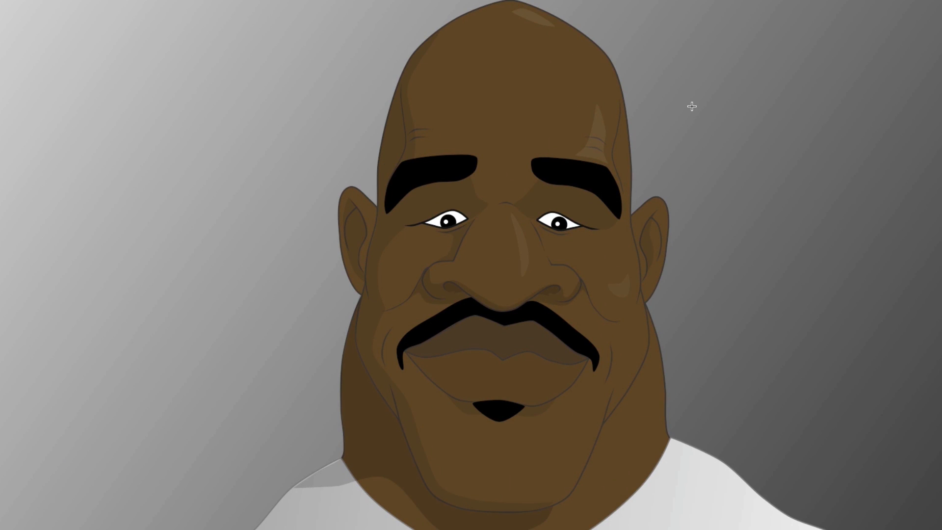
pyautogui.press('space')
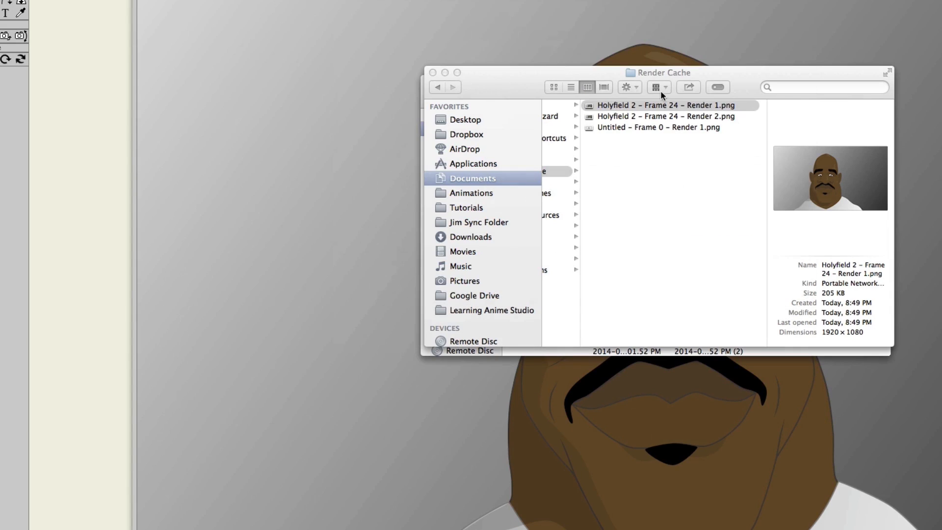
pyautogui.click(655, 116)
pyautogui.press('space')
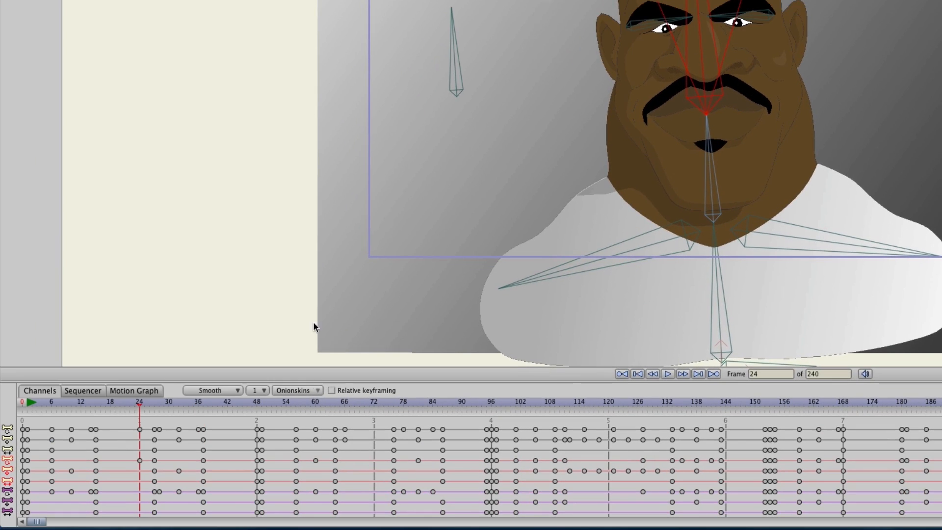
# - Render a preview of Holyfield 2 at frame 77 and open its render cache
pyautogui.click(397, 402)
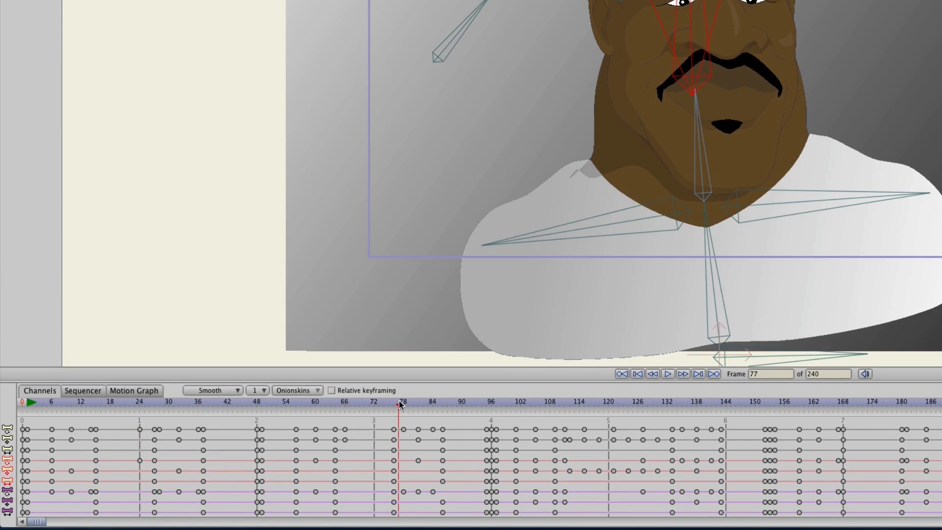
pyautogui.press('super+r')
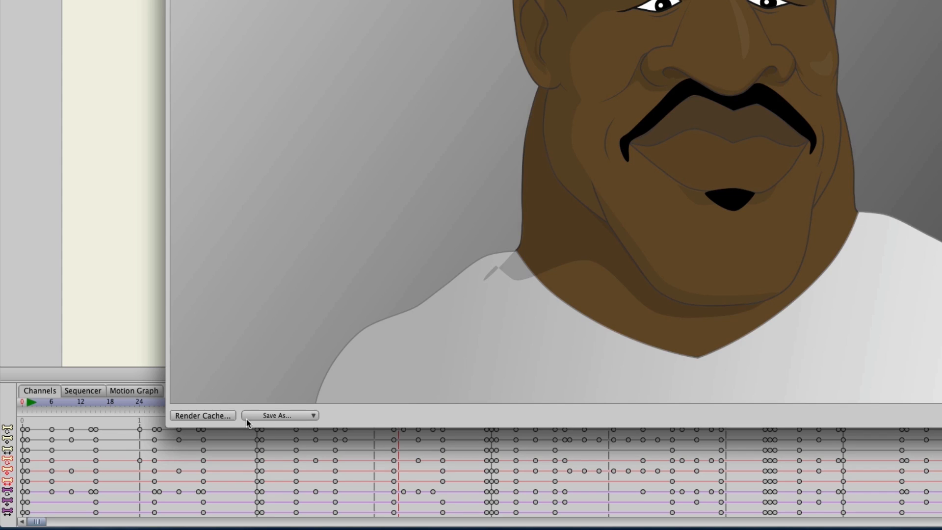
pyautogui.click(216, 416)
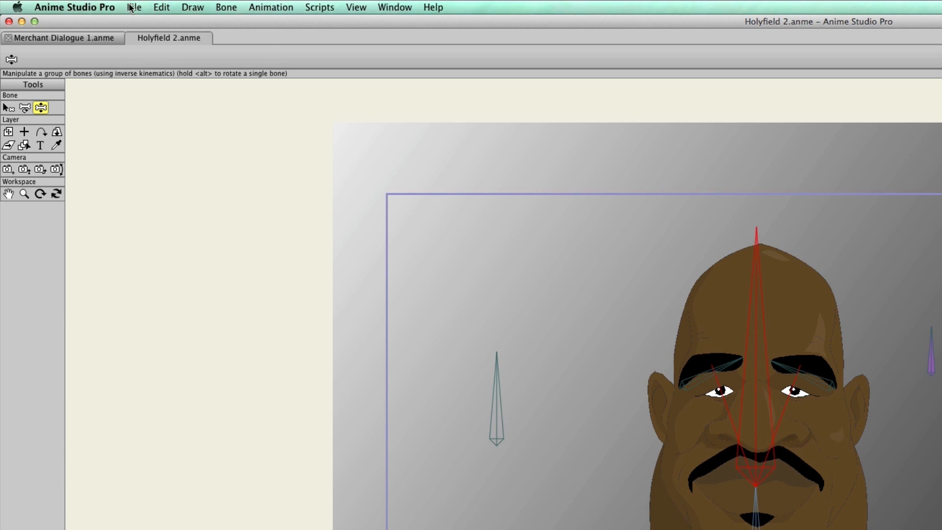
# - Create a preview animation of Holyfield 2, stopping the capture partway, and play the movie before closing it
pyautogui.click(133, 8)
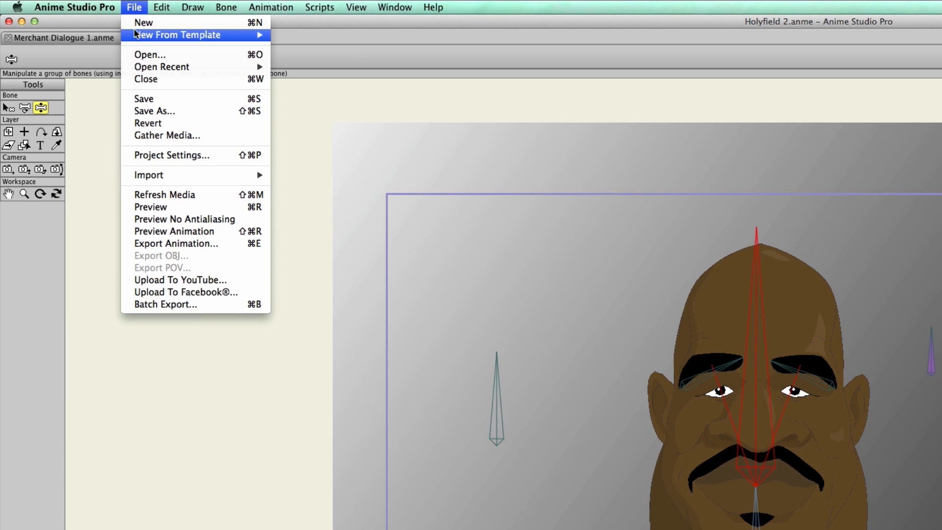
pyautogui.click(172, 233)
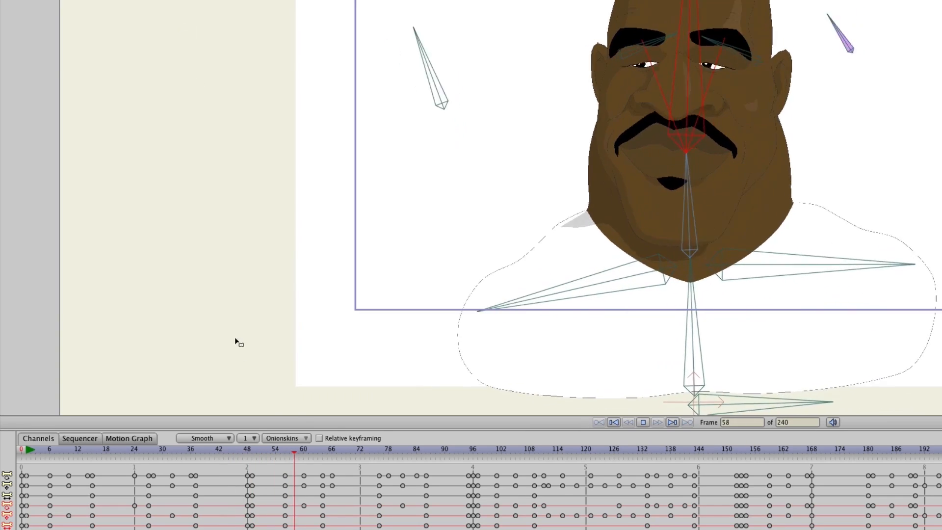
pyautogui.click(642, 423)
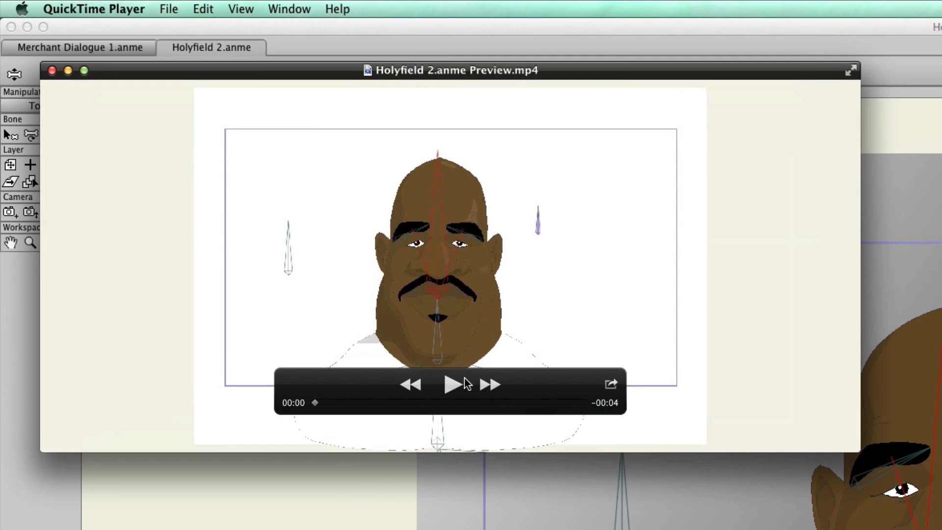
pyautogui.click(450, 384)
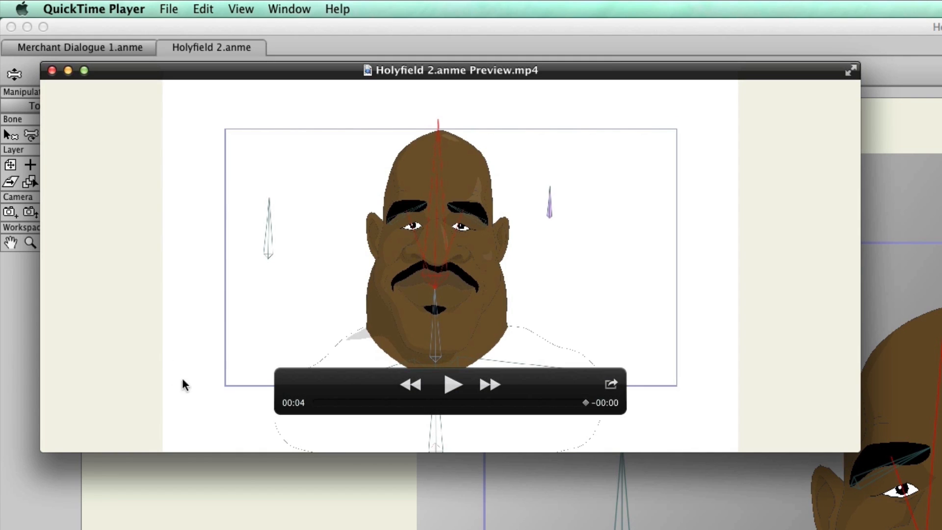
pyautogui.click(52, 71)
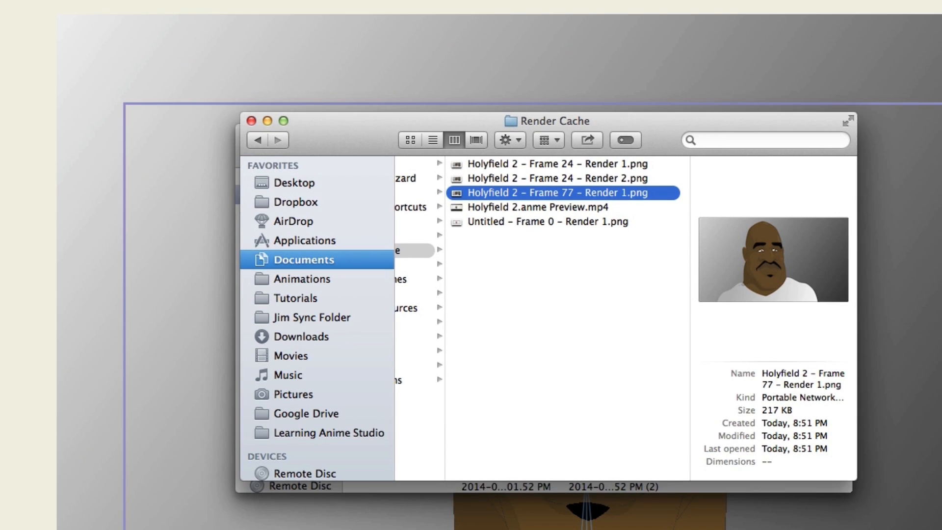
# - Open Holyfield 2.anme Preview.mp4 from the Render Cache folder, play part of it, and quit QuickTime Player
pyautogui.click(568, 209)
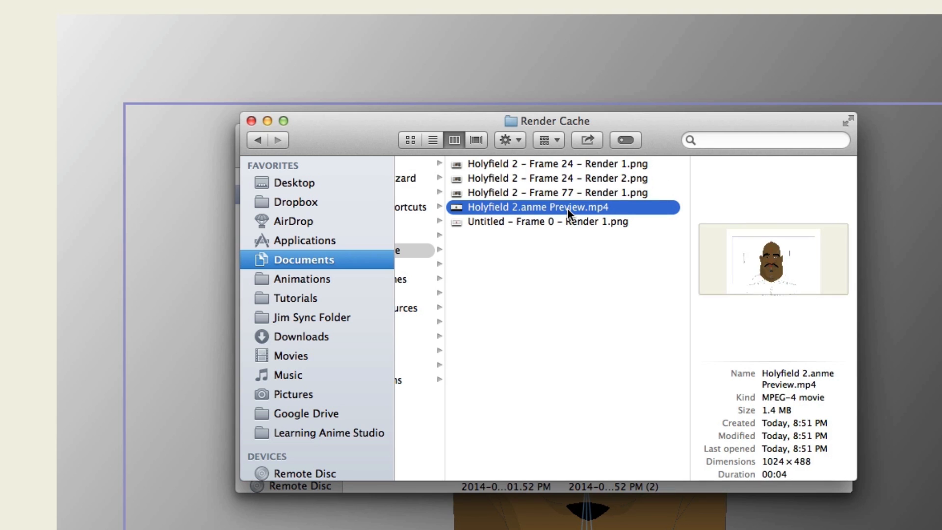
pyautogui.doubleClick(567, 209)
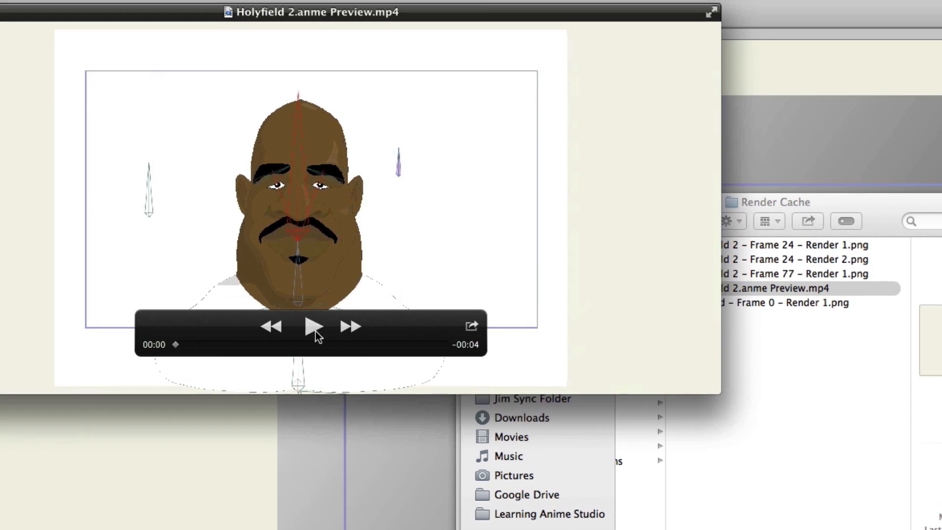
pyautogui.click(317, 336)
pyautogui.click(319, 330)
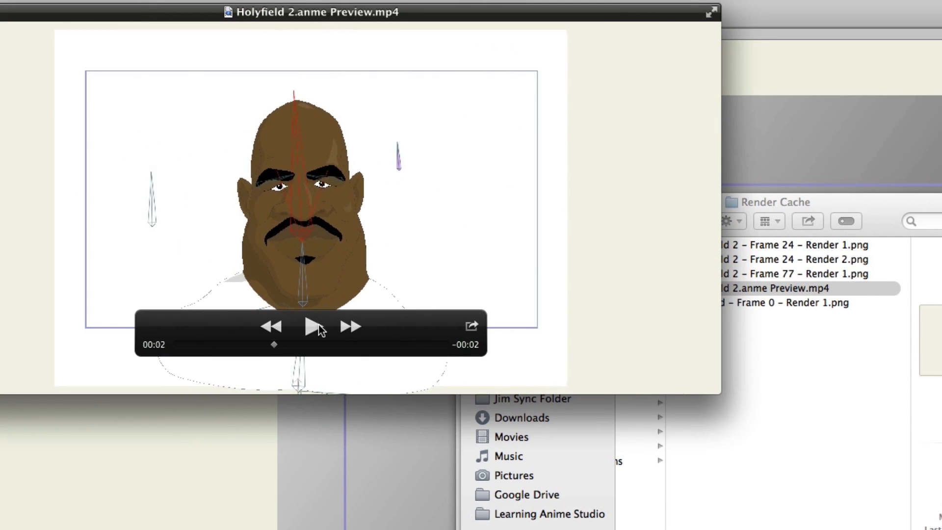
pyautogui.press('super+q')
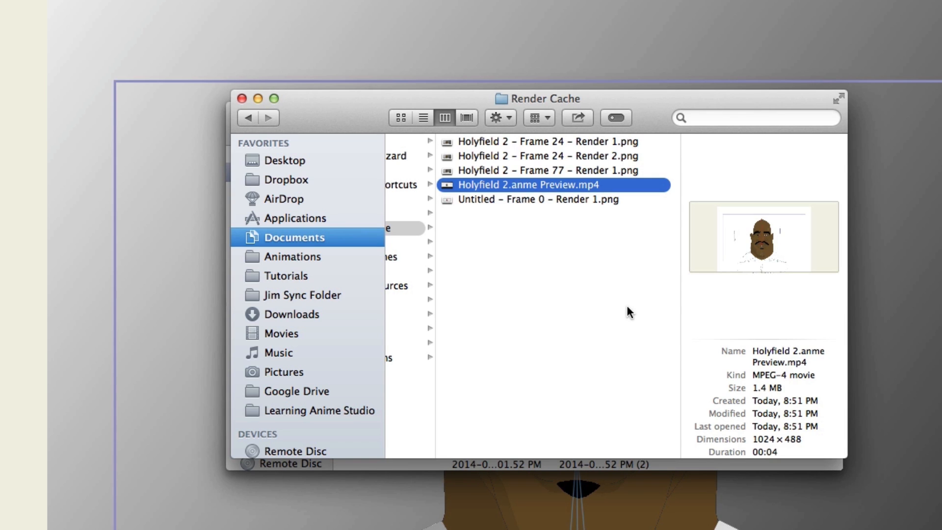
# - Return to Anime Studio Pro, create another preview animation of Holyfield 2, and close the cache and movie windows
pyautogui.click(611, 3)
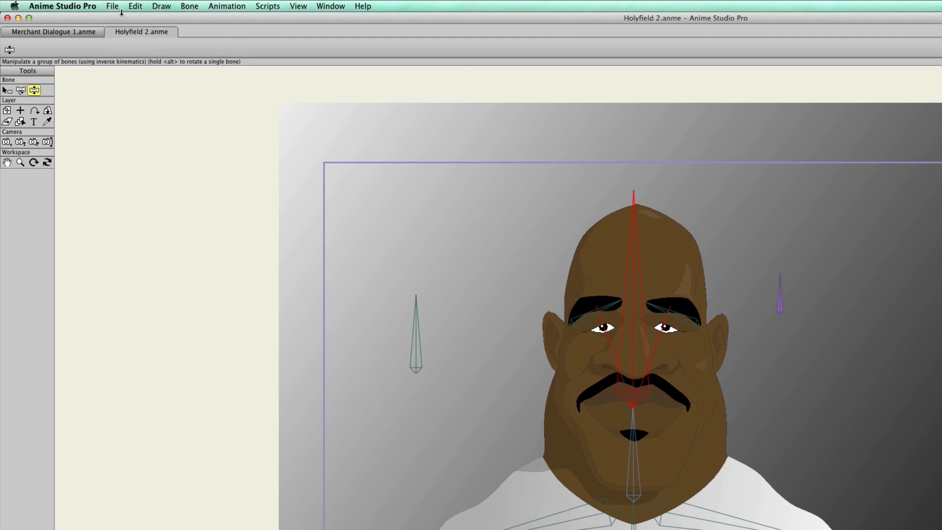
pyautogui.click(112, 6)
pyautogui.click(167, 201)
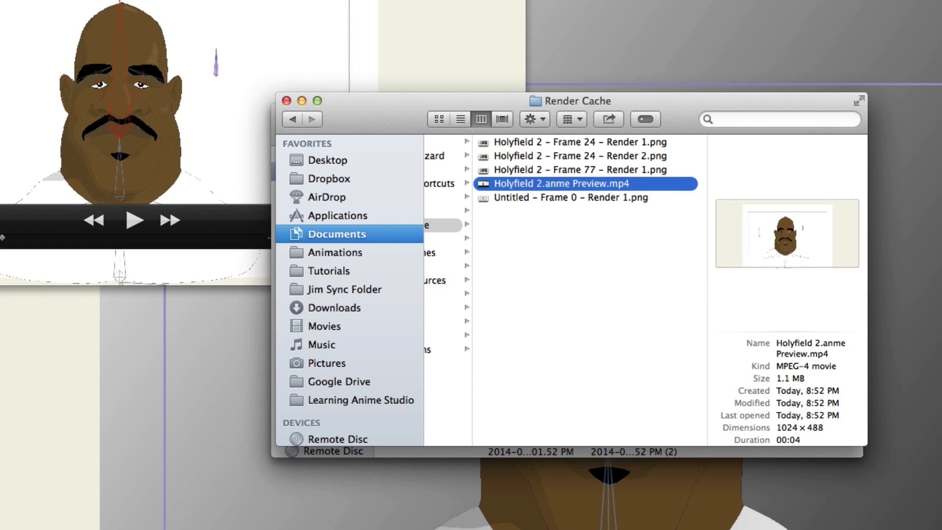
pyautogui.press('super+w')
pyautogui.press('super+w')
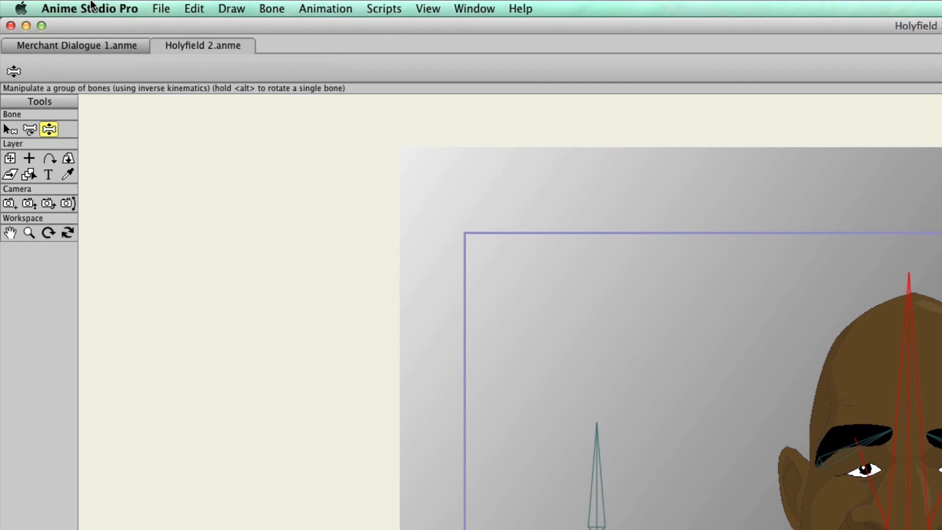
# - Examine the Max render cache size setting in Preferences and close the dialog without saving changes
pyautogui.click(91, 7)
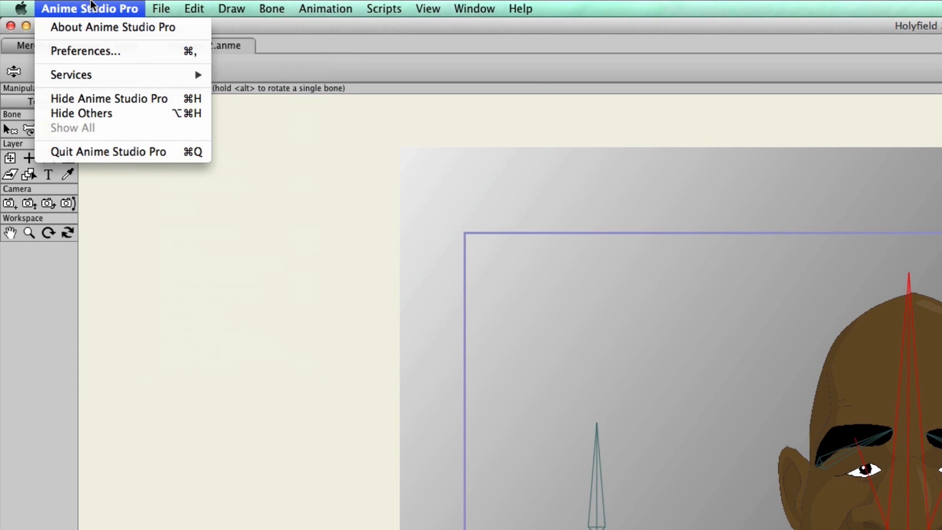
pyautogui.click(105, 51)
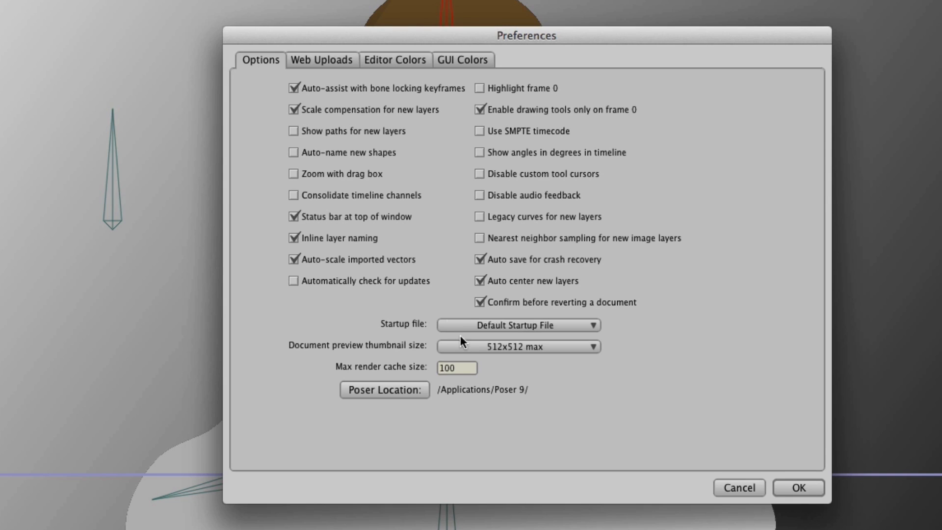
pyautogui.click(468, 371)
pyautogui.click(441, 368)
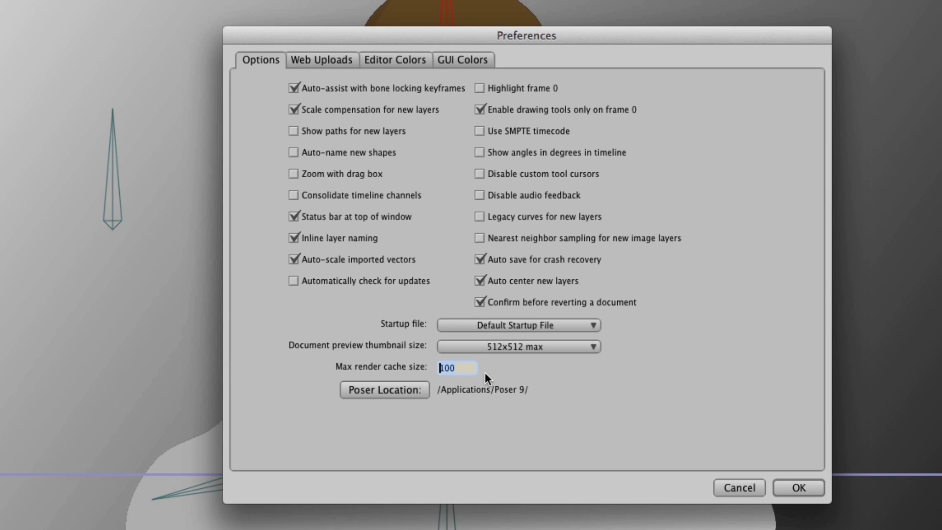
pyautogui.click(737, 484)
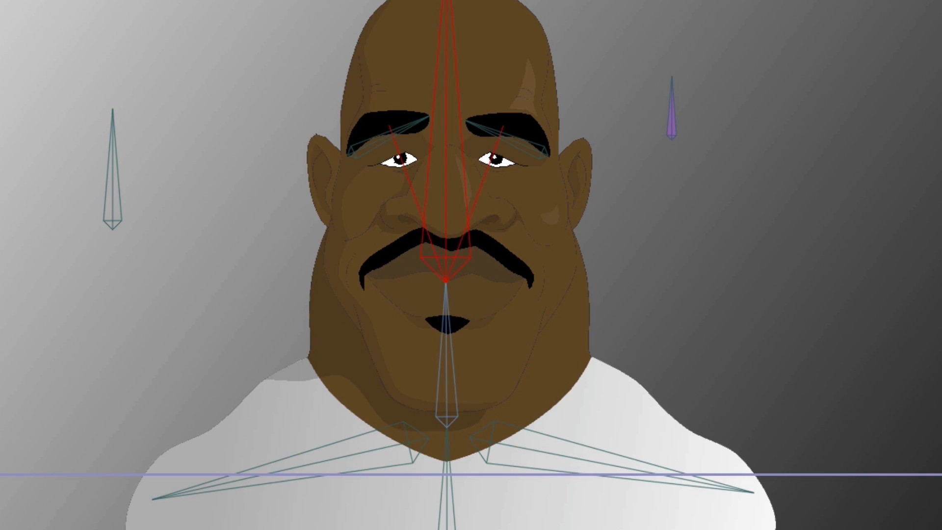